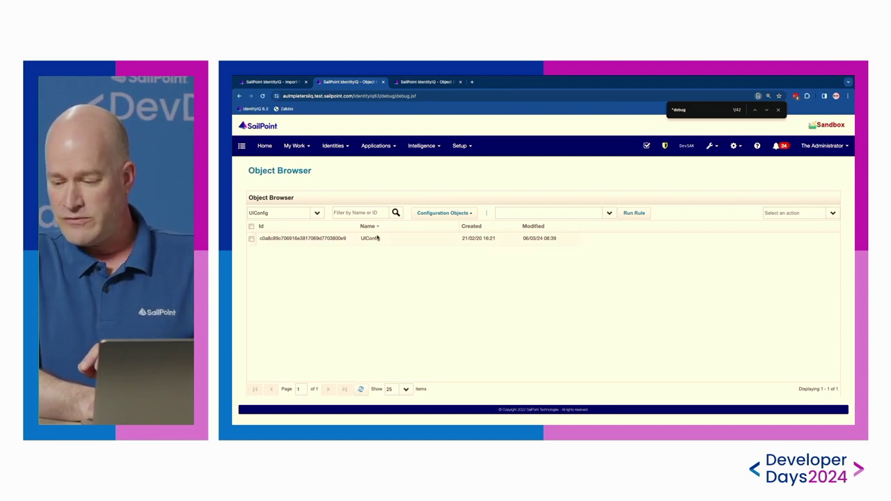
- Open the UIConfig object and search its XML for "debug to examine the grid column and search property entries
click(371, 239)
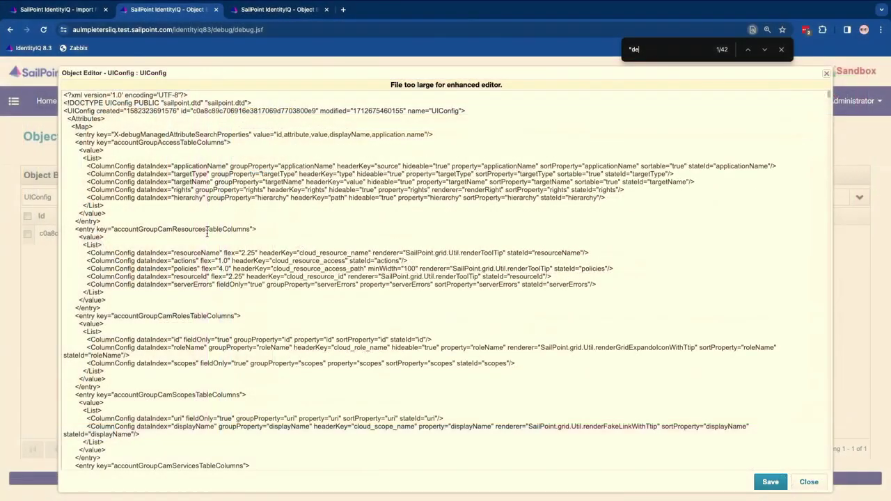
key(Return)
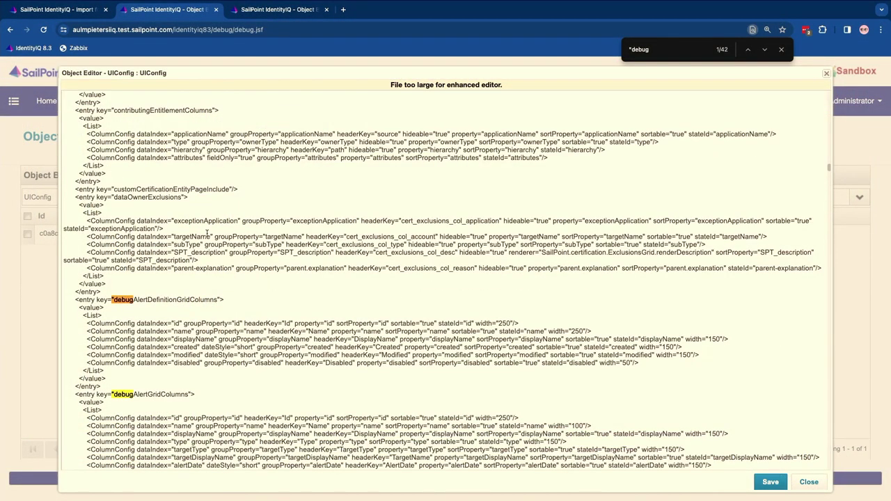
double_click(204, 301)
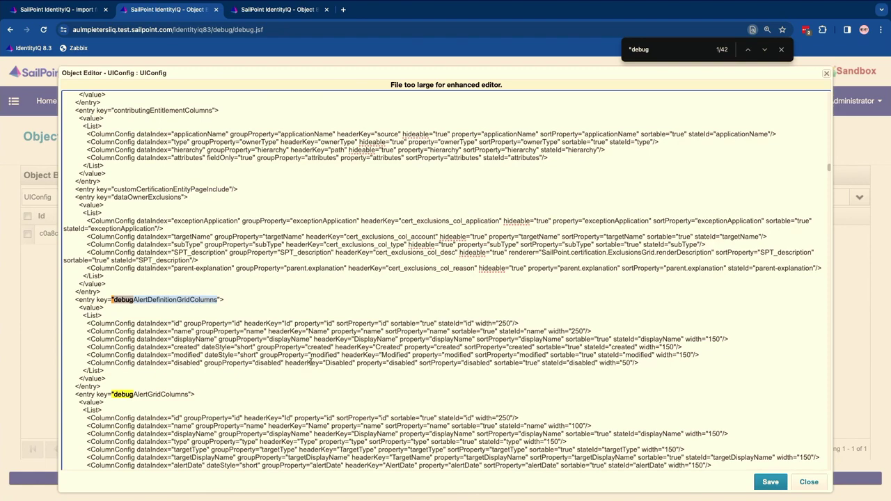
scroll(285, 356, down, 3)
scroll(284, 356, down, 15)
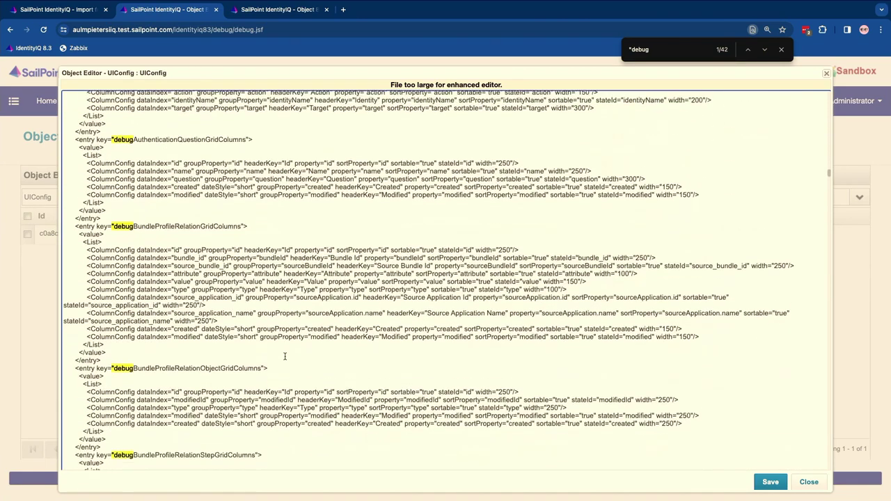
scroll(285, 356, down, 5)
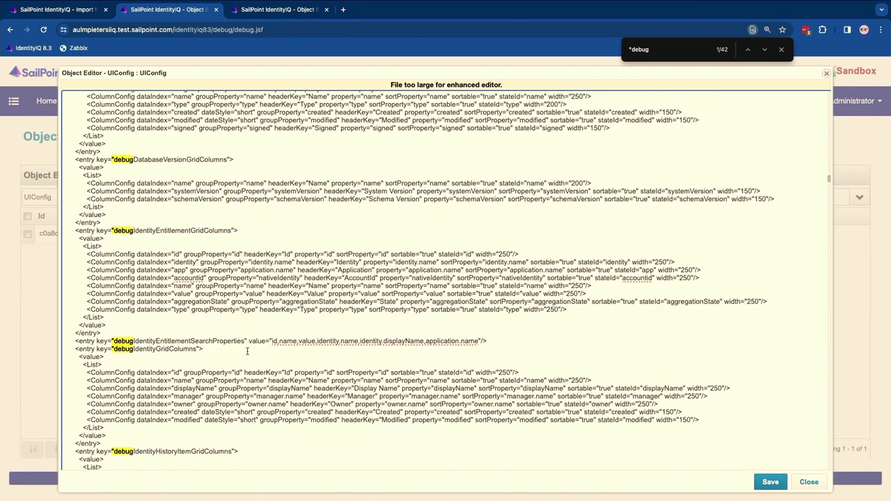
double_click(229, 342)
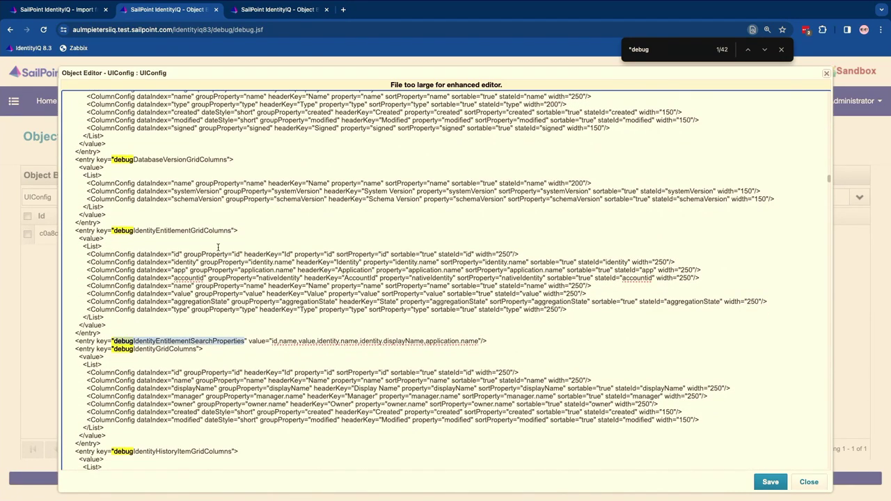
click(194, 233)
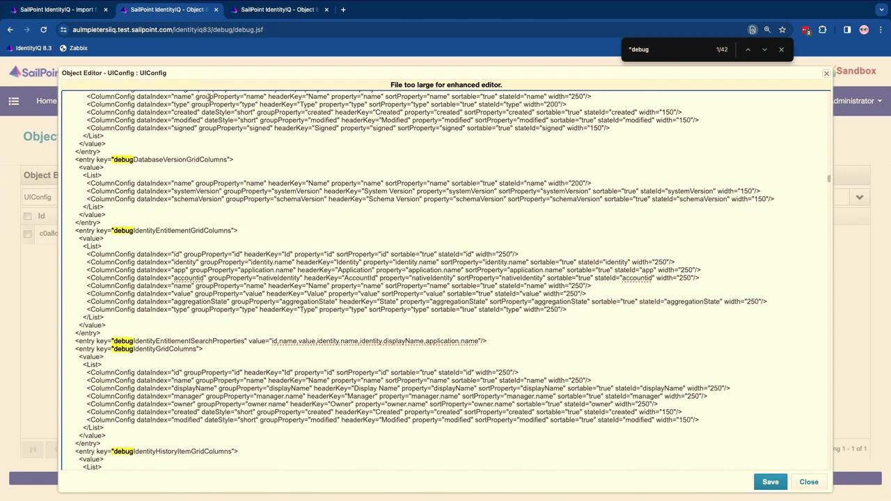
- List the ManagedAttribute objects in the other Object Browser tab
click(286, 16)
double_click(68, 196)
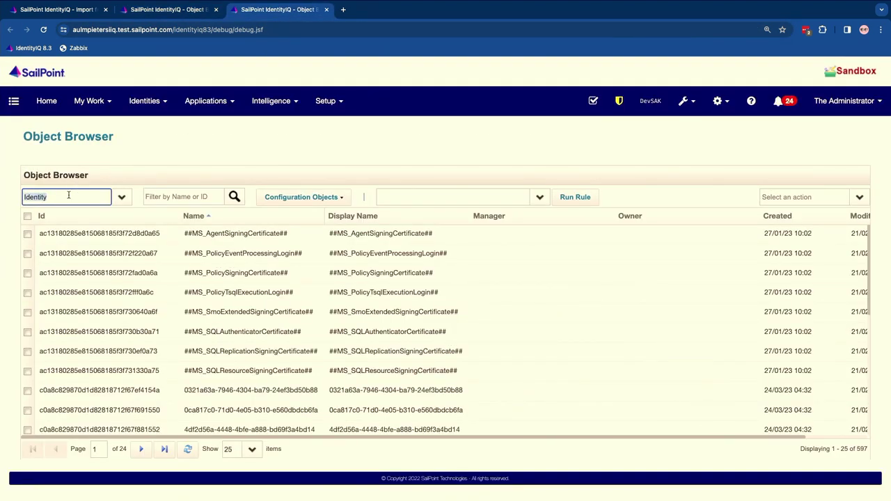
text(ManagedAttribute)
key(Return)
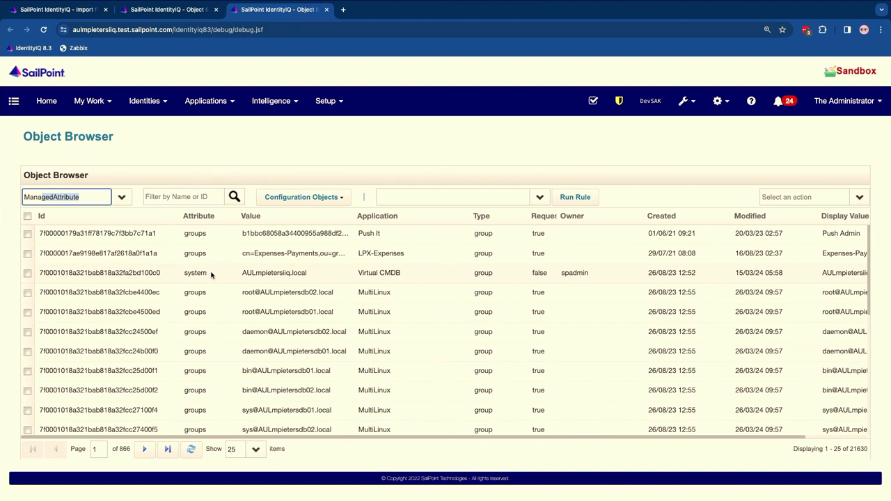
- Inspect the aggregated and lastRefresh attributes in the XML of the Push It application's managed attribute, and close it without saving
click(289, 235)
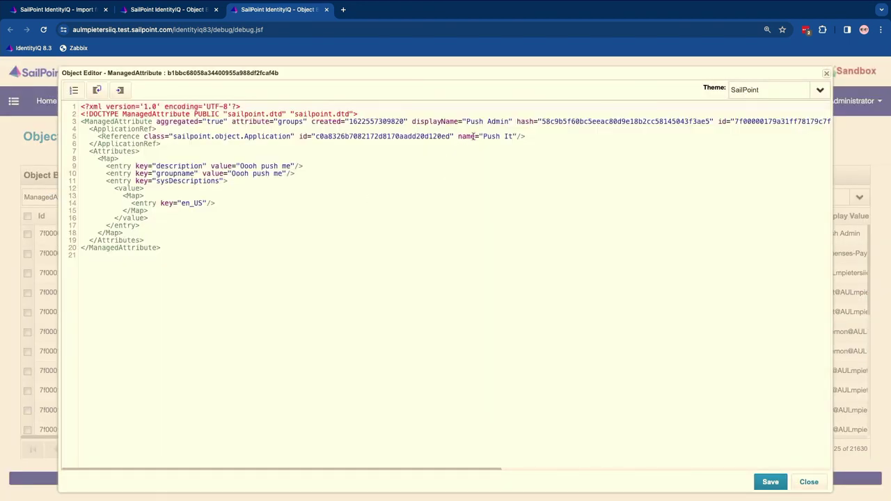
double_click(187, 120)
scroll(389, 126, right, 10)
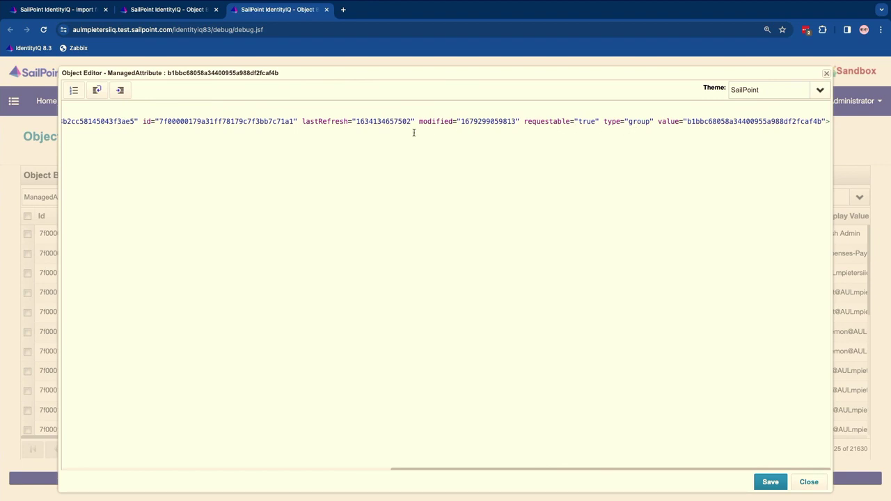
double_click(364, 122)
scroll(364, 121, left, 10)
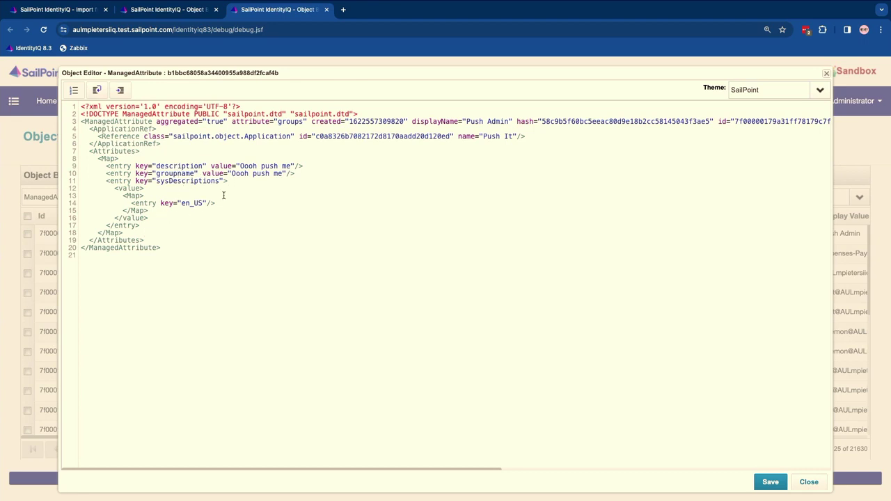
click(806, 482)
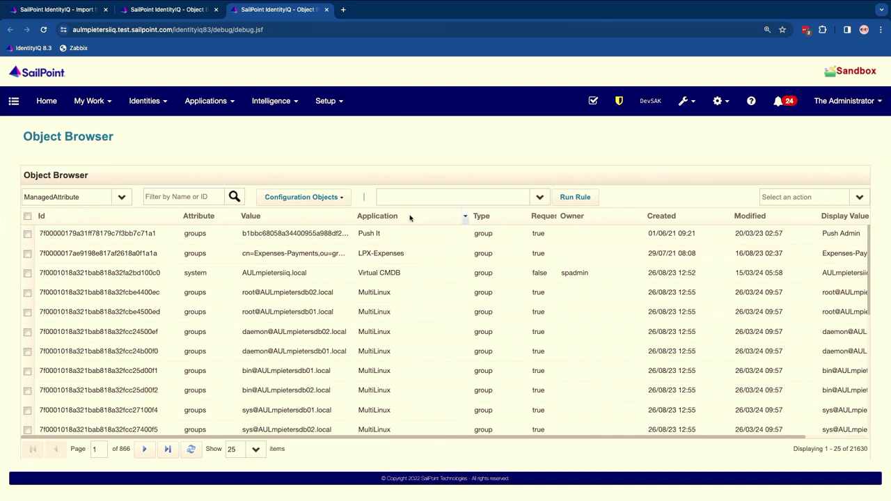
scroll(506, 237, right, 3)
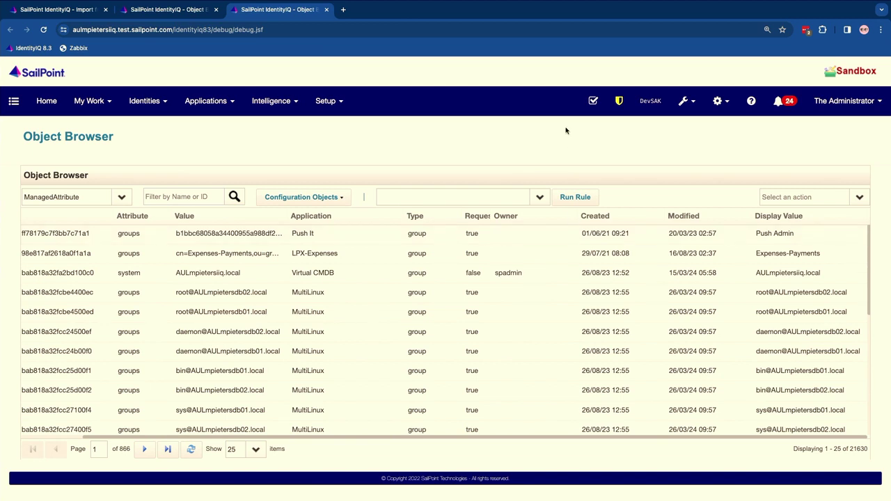
- Switch to VS Code, open UIConfig-Merge-ManagedAttribute-Columns.xml and examine its UIConfig merge action and debugManagedAttributeGridColumns entry
key(ctrl+Right)
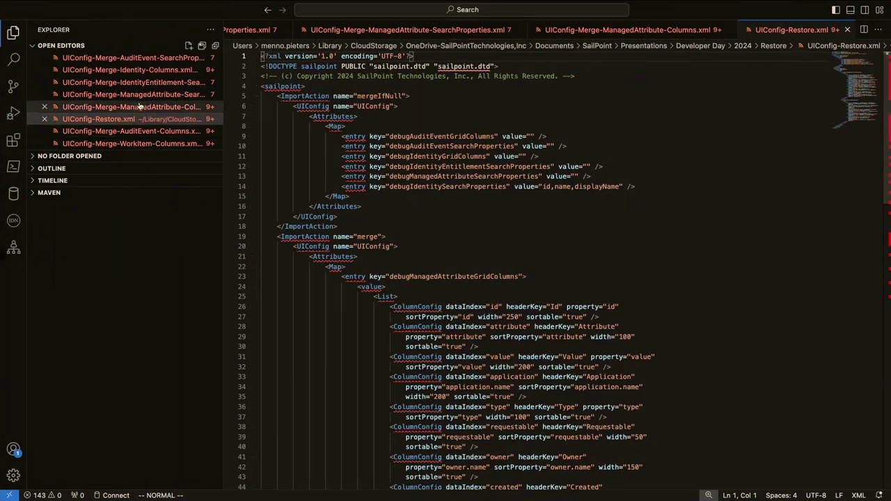
click(134, 108)
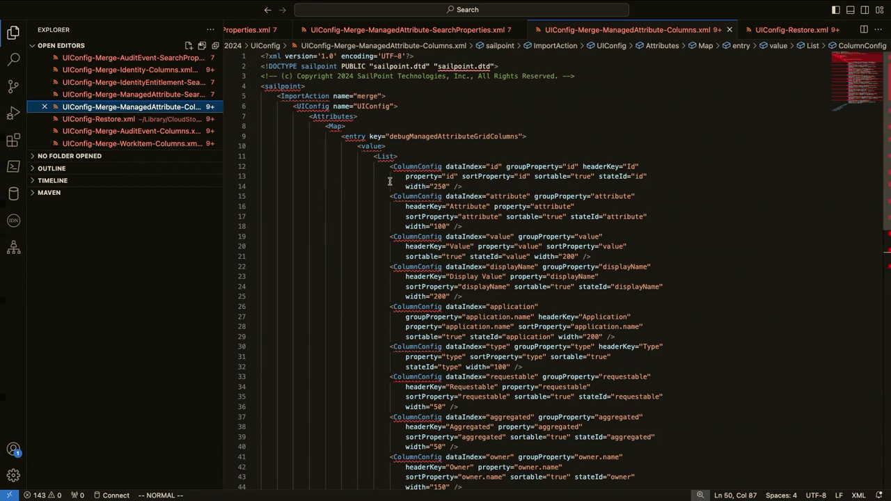
scroll(435, 207, down, 8)
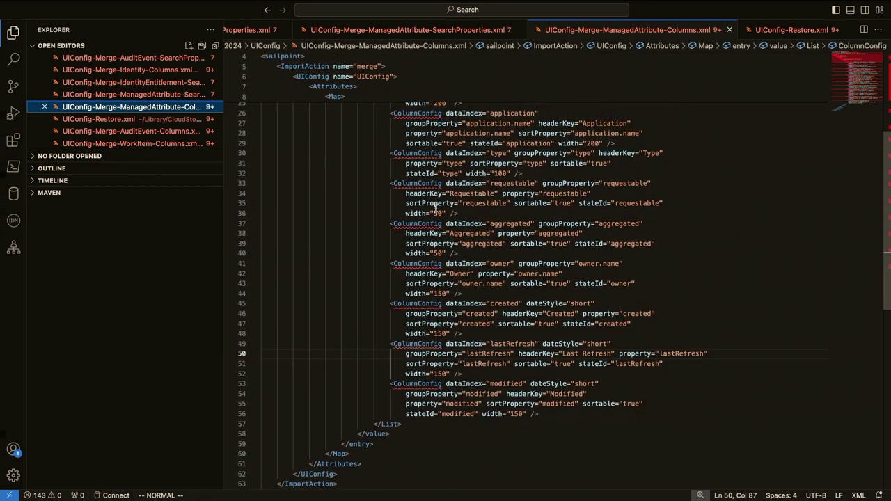
scroll(435, 207, up, 8)
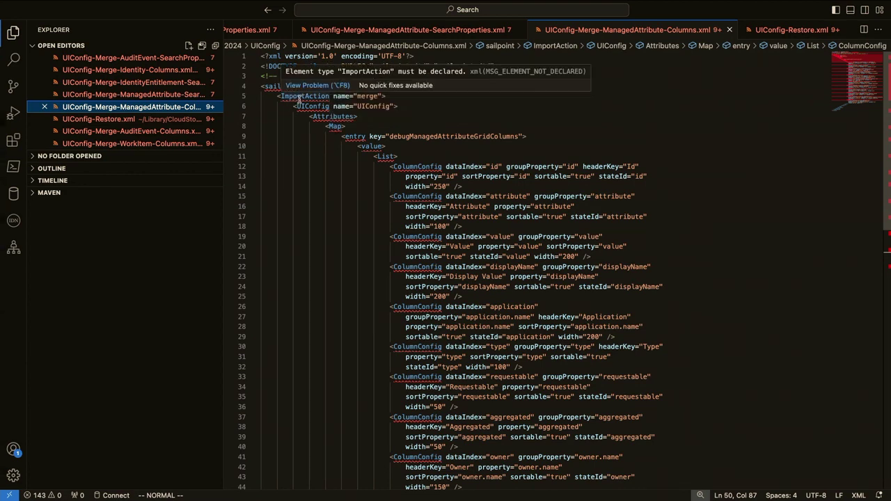
double_click(365, 107)
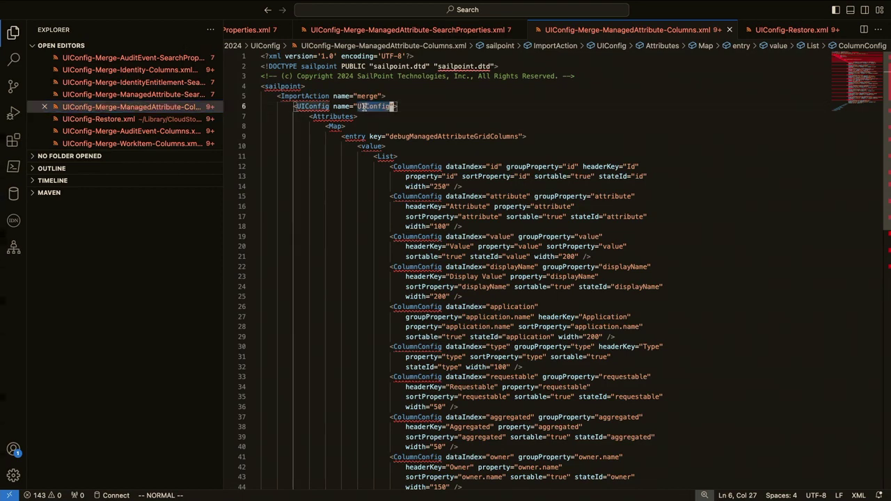
click(396, 137)
double_click(396, 137)
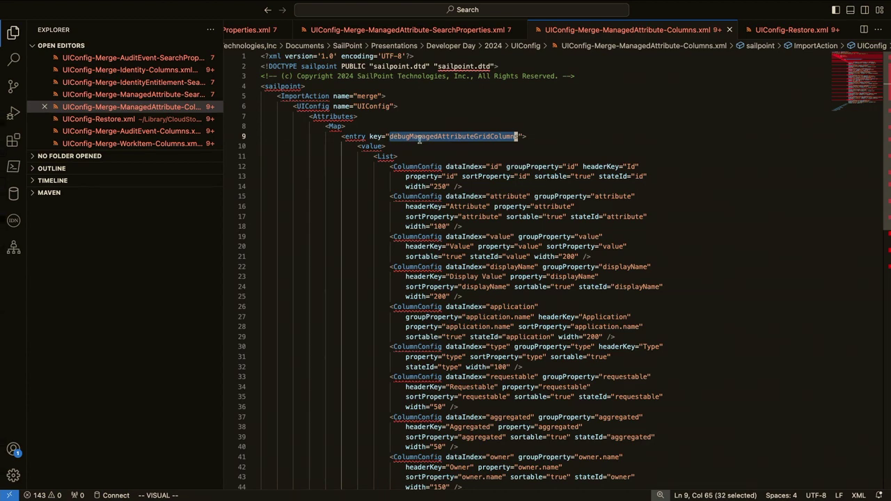
- Review the ColumnConfig entries in the merge file, especially the aggregated and lastRefresh columns
scroll(423, 208, down, 5)
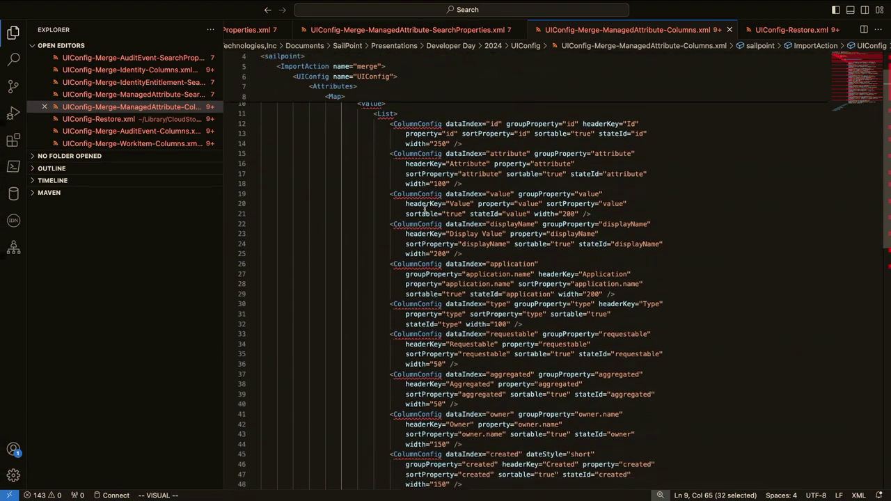
scroll(424, 210, up, 2)
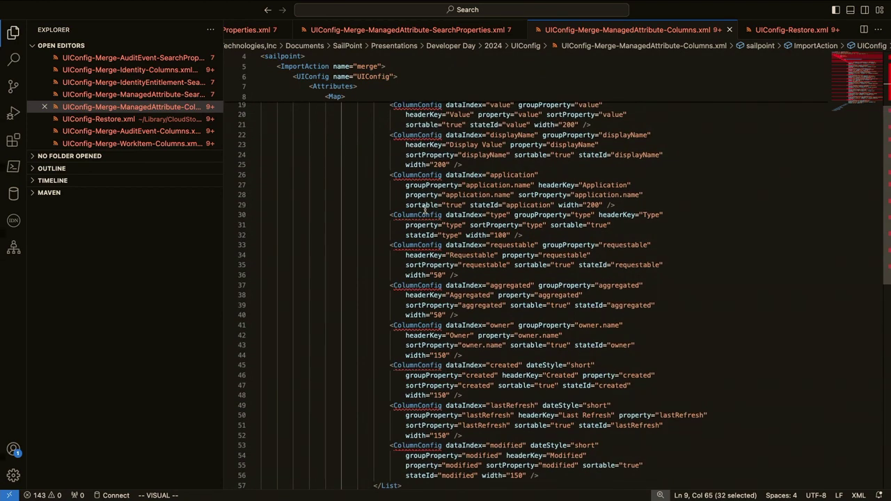
click(502, 290)
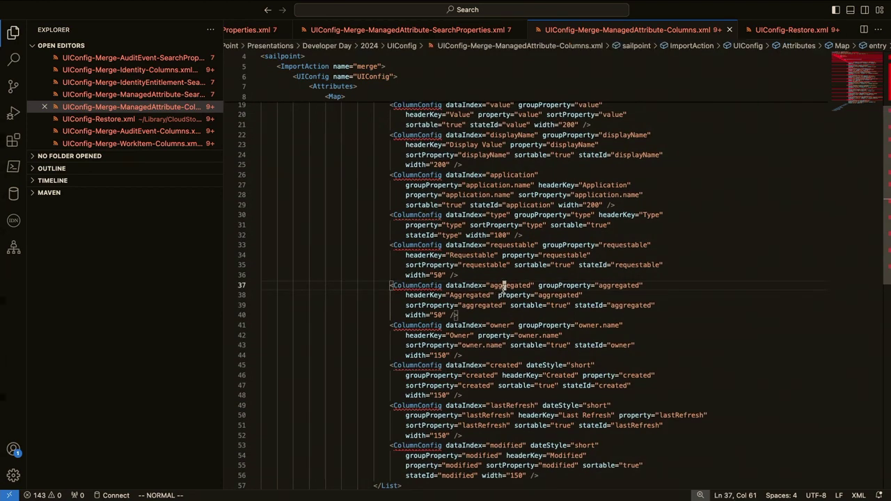
triple_click(501, 290)
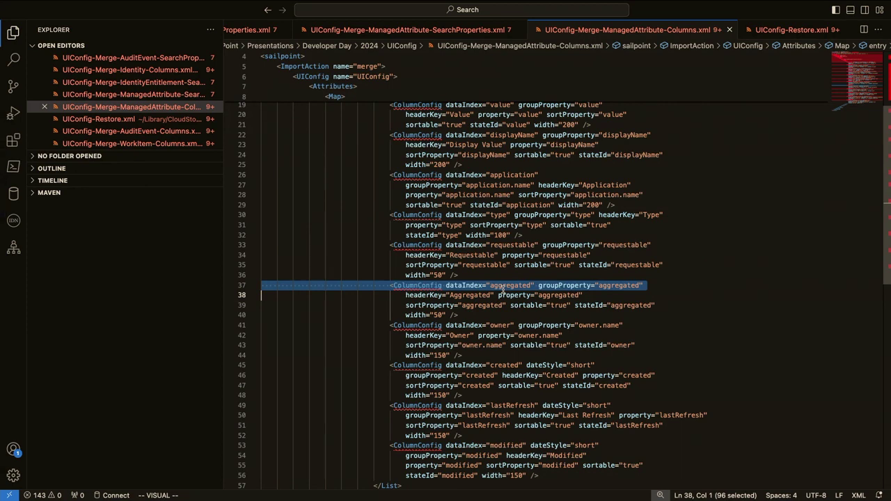
scroll(502, 290, down, 6)
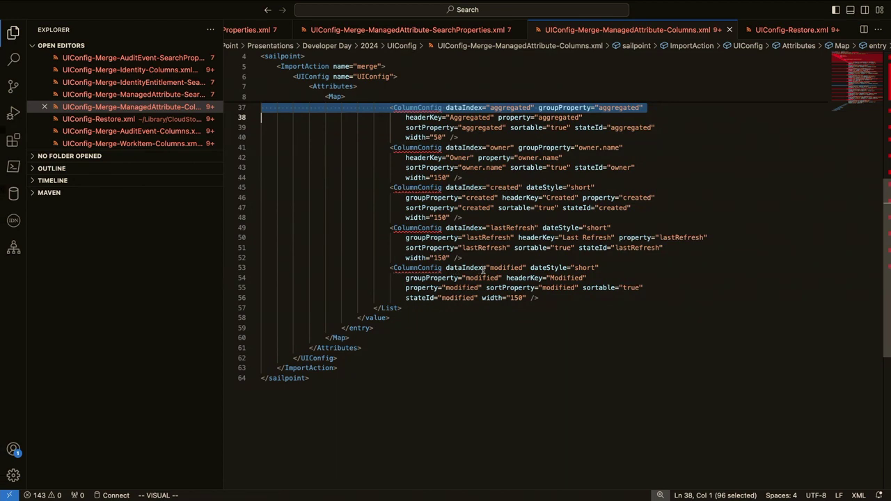
double_click(507, 228)
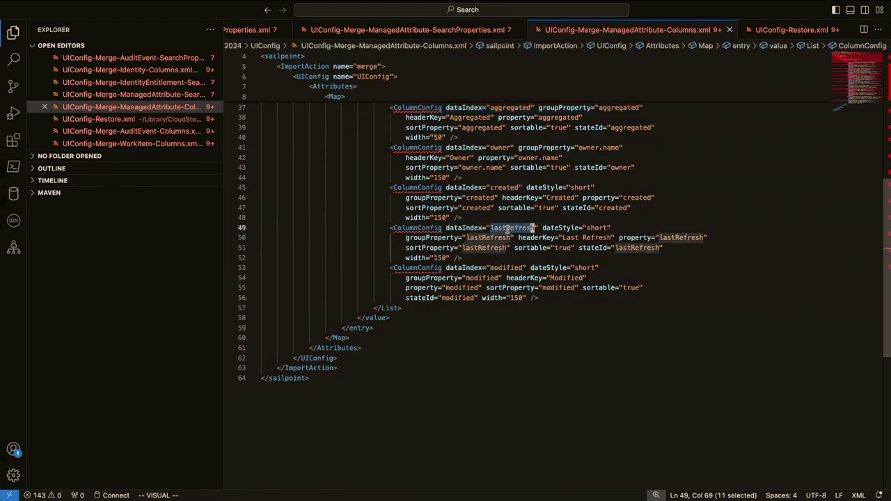
scroll(507, 228, up, 5)
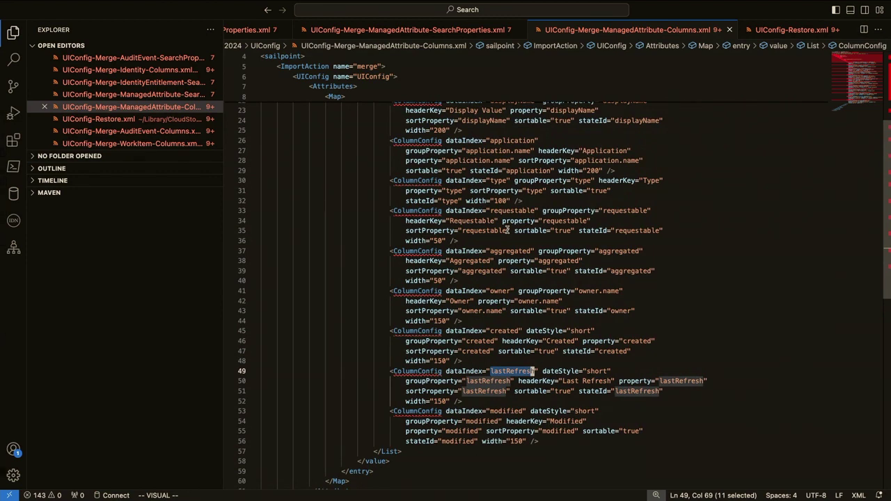
scroll(507, 230, up, 7)
scroll(507, 229, down, 3)
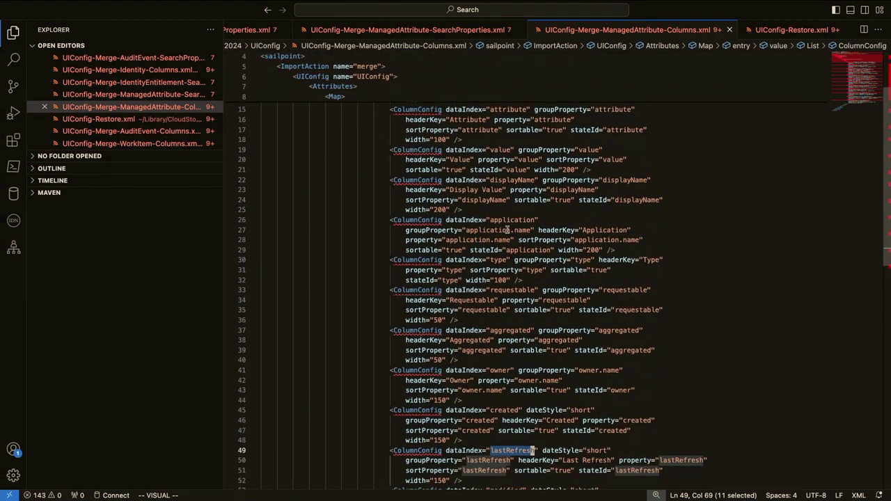
scroll(507, 229, up, 3)
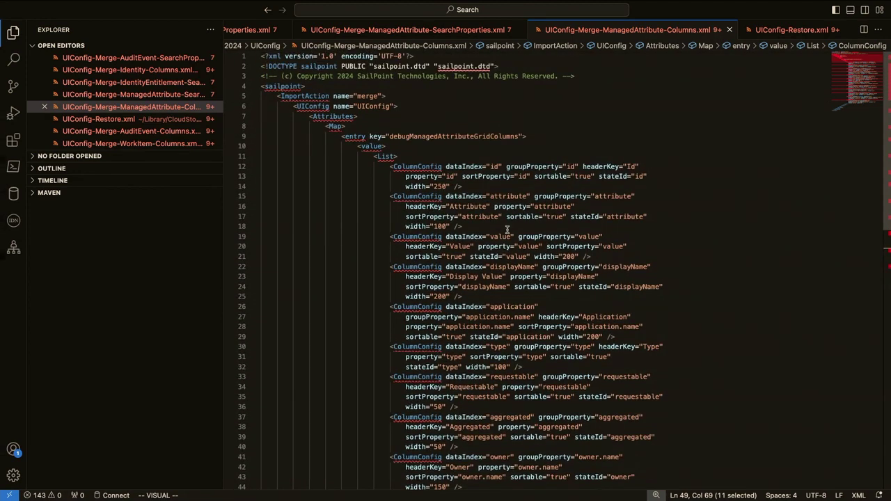
- Switch back to IdentityIQ in the browser, start another object import and choose UIConfig-Merge-ManagedAttribute-Columns.xml as the import file
key(ctrl+Left)
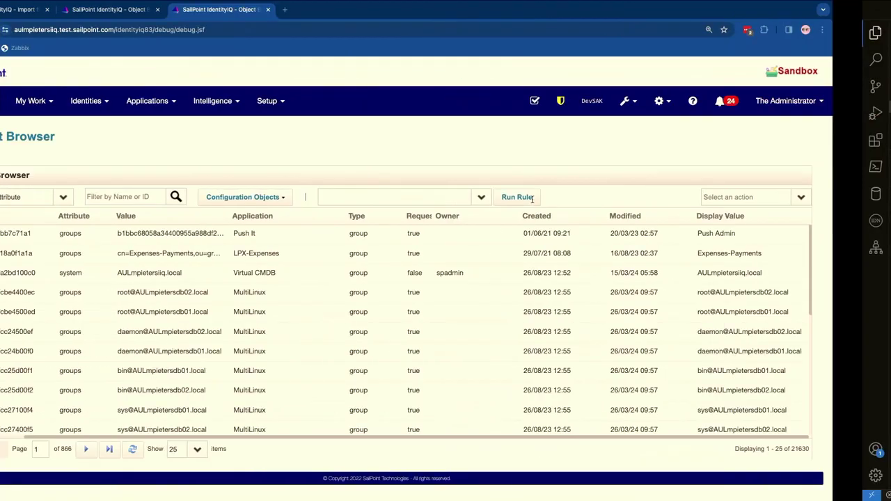
click(56, 9)
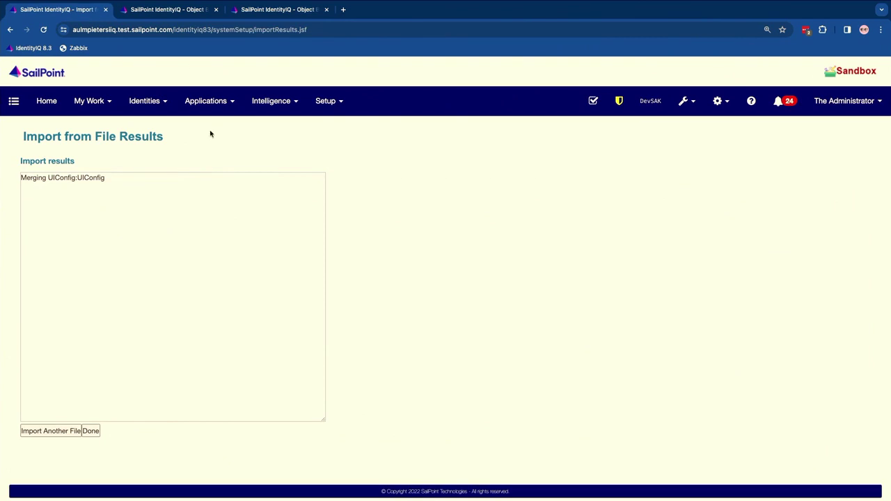
click(60, 433)
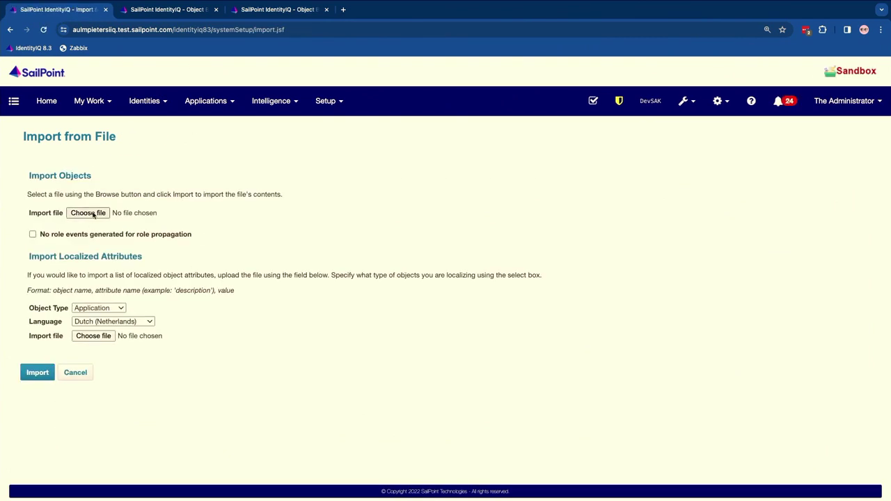
click(94, 215)
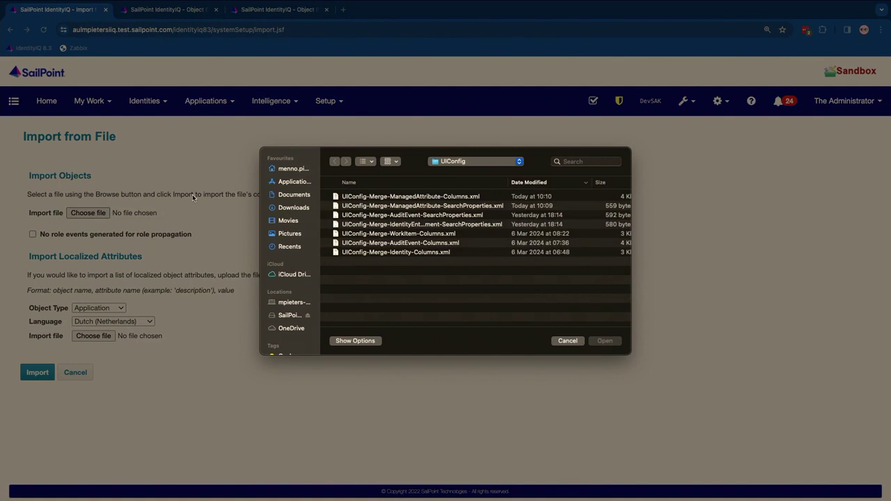
click(416, 198)
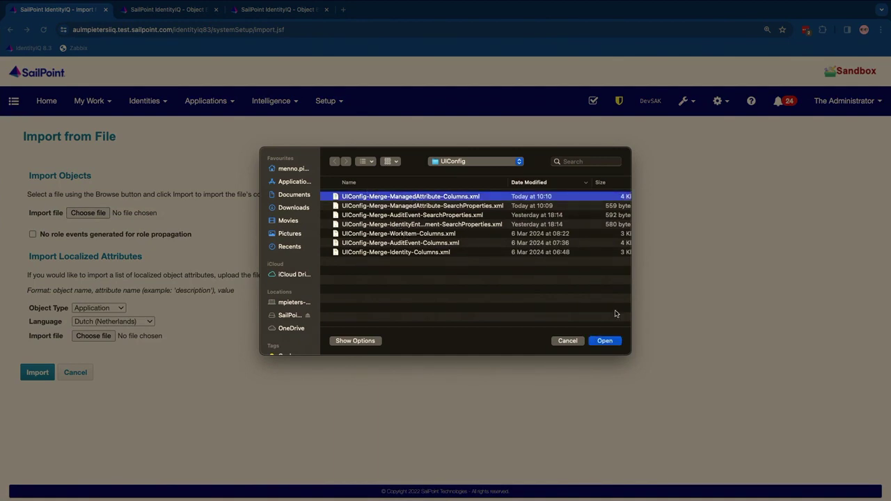
click(613, 341)
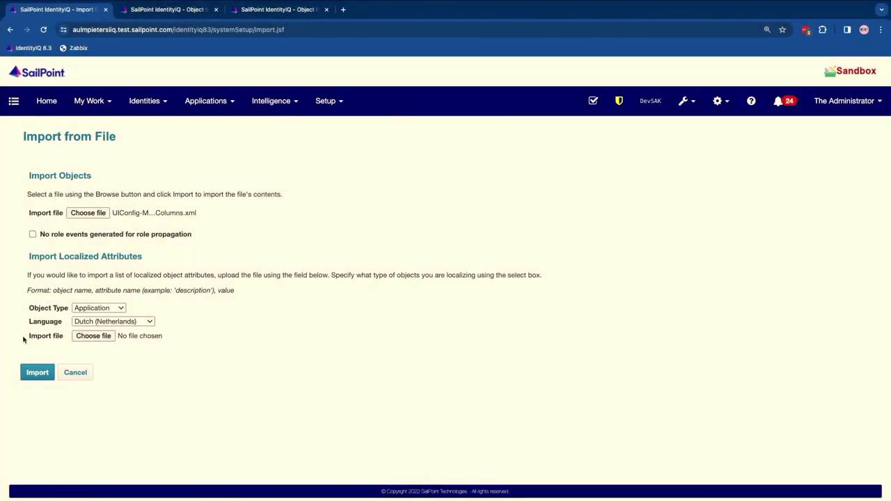
- Import the chosen merge file, return to the Object Browser and refresh the ManagedAttribute list to show the added columns
click(32, 376)
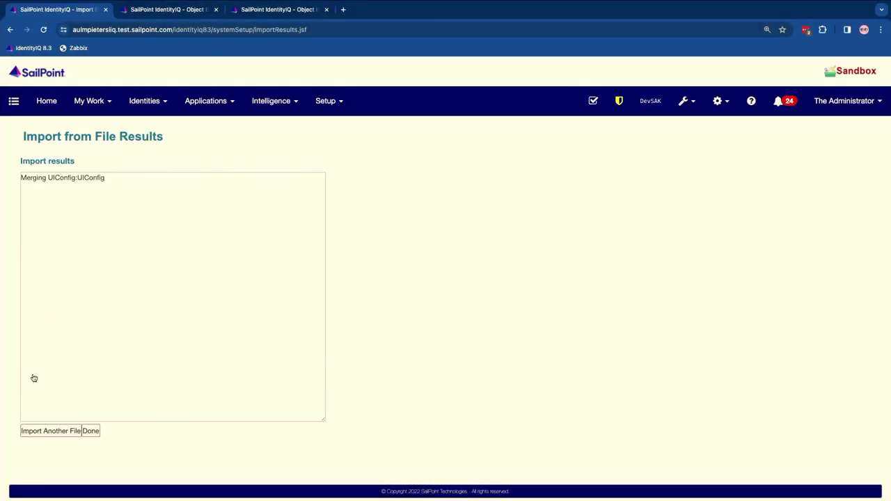
click(278, 14)
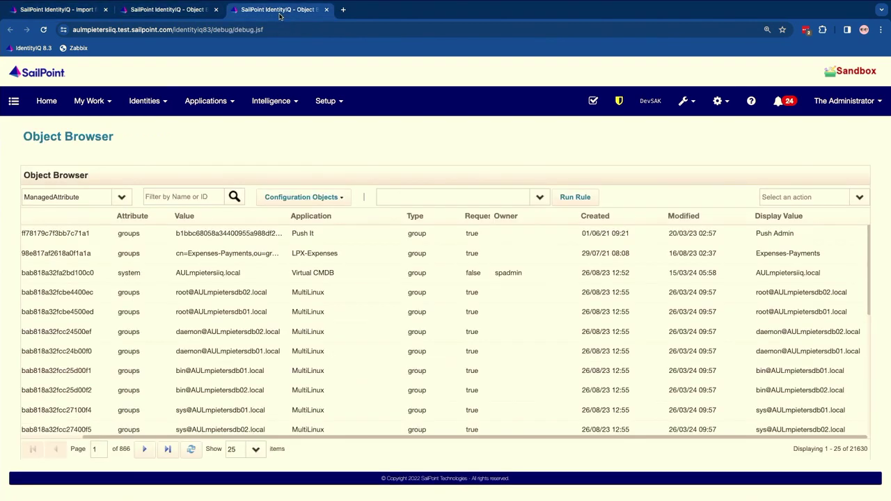
click(192, 449)
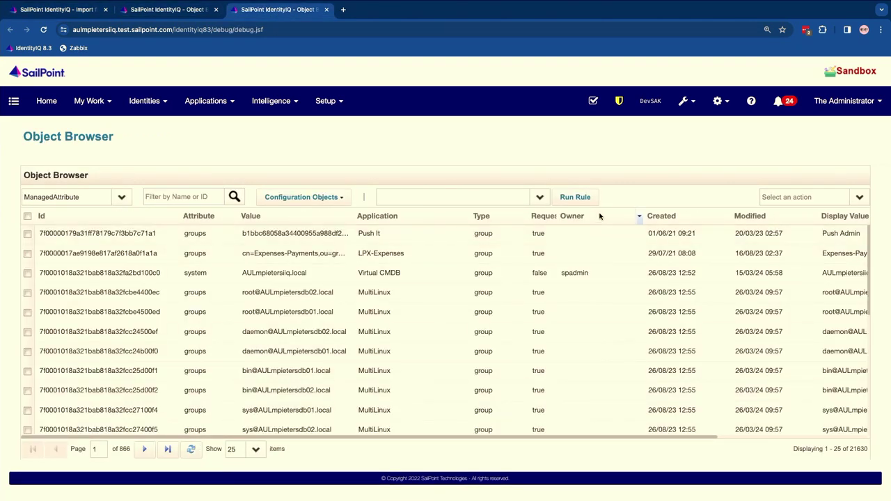
scroll(622, 263, right, 5)
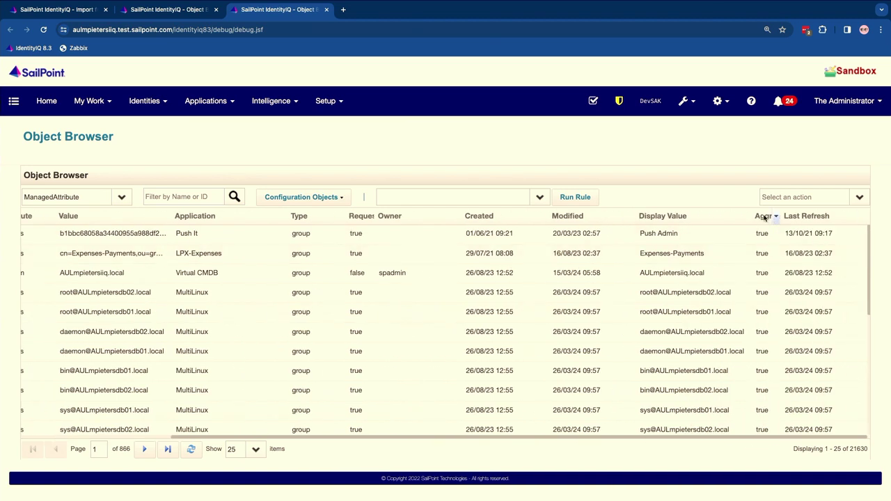
- Reorder the ManagedAttribute columns, placing Aggregated directly before Owner and Last Refresh directly before Modified
mouse_move(763, 218)
mouse_down()
mouse_move(512, 213)
mouse_move(408, 200)
mouse_move(431, 213)
mouse_move(380, 226)
mouse_up()
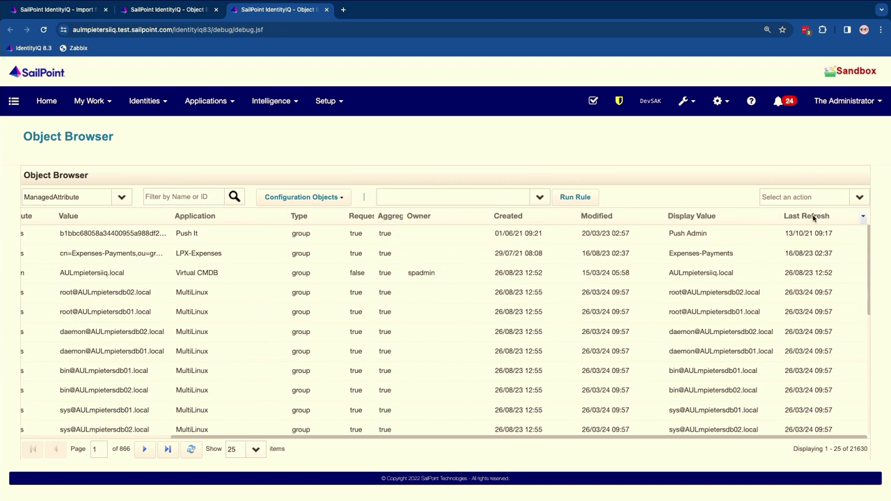
mouse_move(813, 218)
mouse_down()
mouse_move(731, 232)
mouse_move(567, 225)
mouse_up()
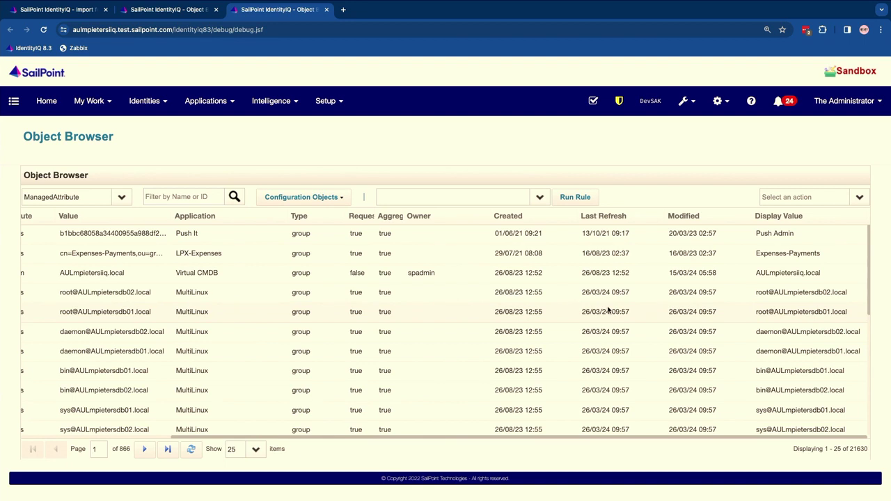
scroll(608, 311, left, 5)
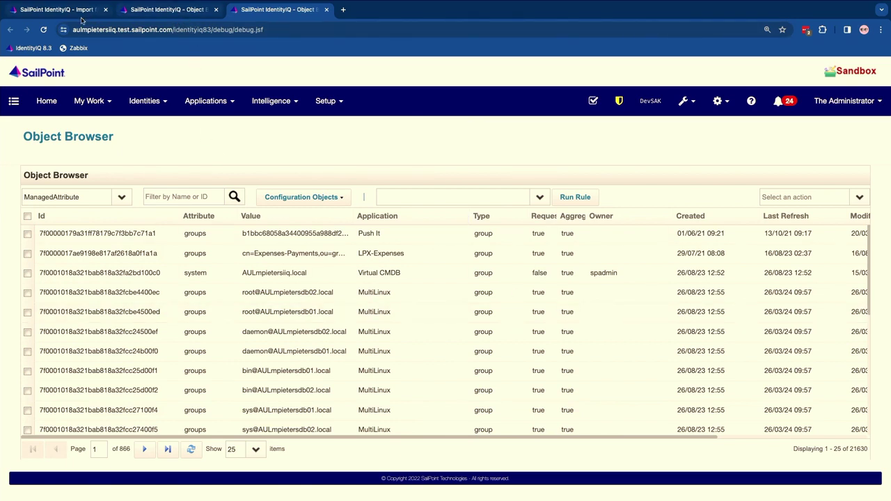
- Switch the Object Browser from ManagedAttribute to the AuditEvent object type
click(58, 11)
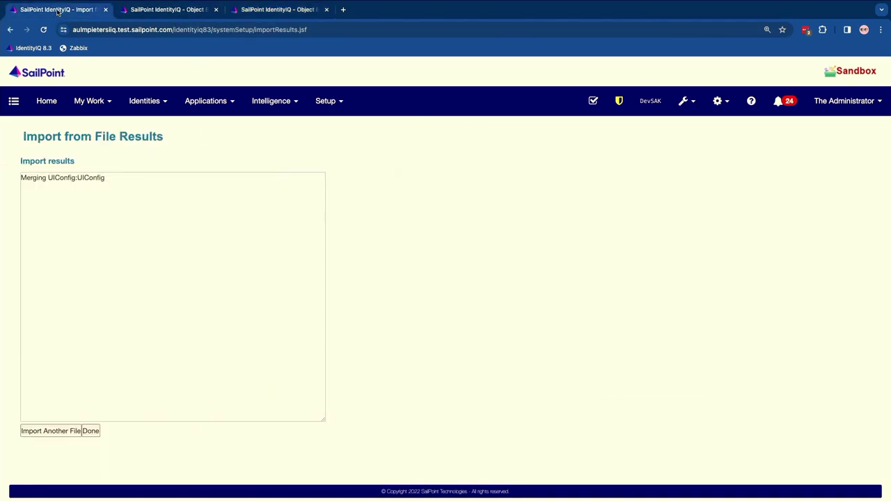
click(279, 11)
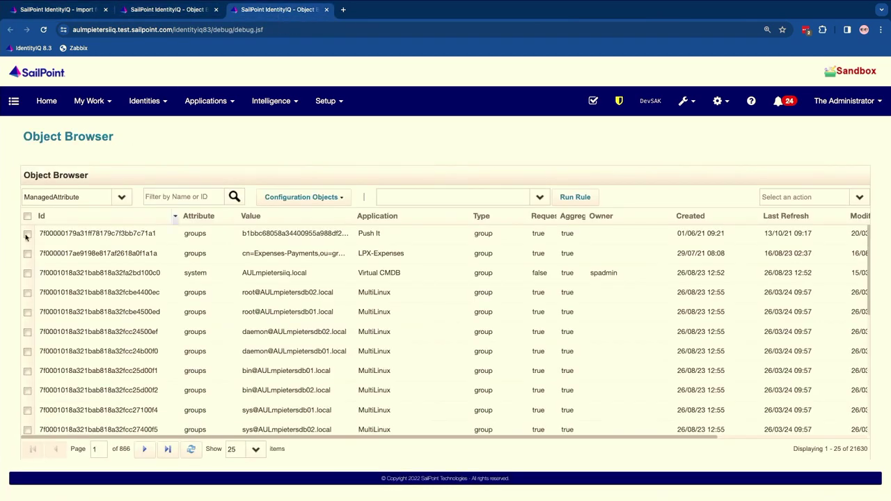
double_click(83, 193)
text(aud)
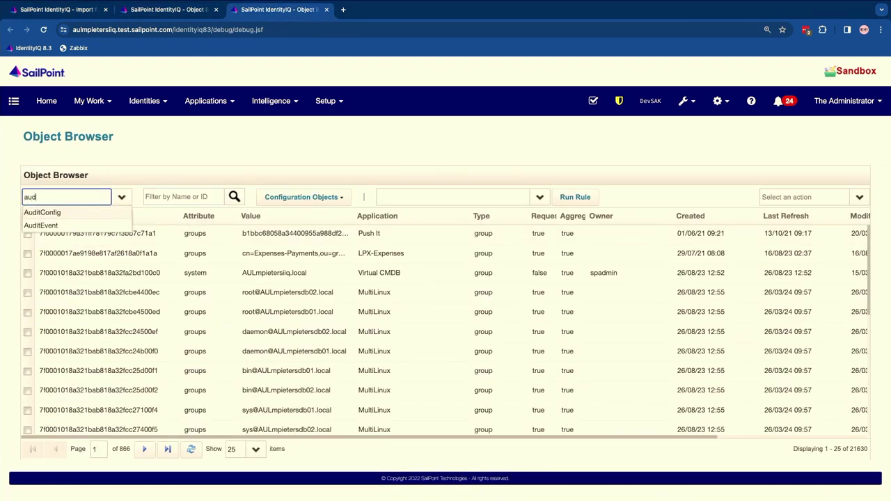
key(Down)
key(Return)
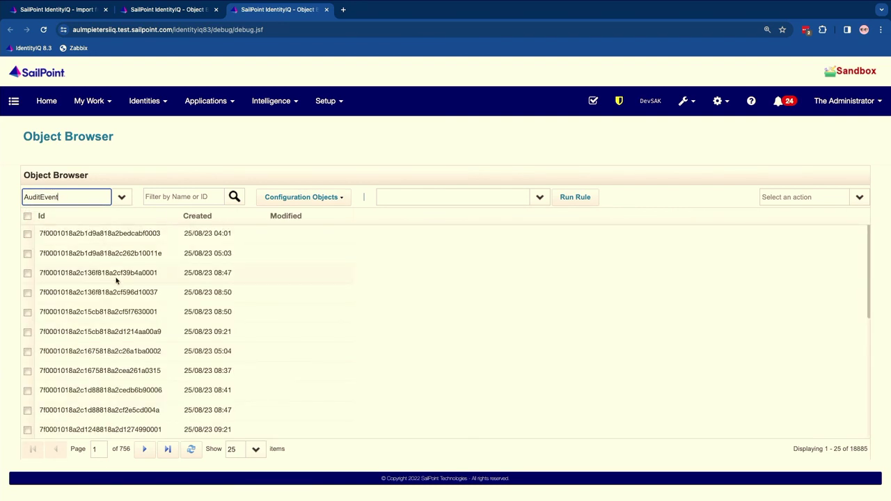
- Start another object import, select UIConfig-Merge-AuditEvent-Columns.xml and preview its debugAuditEventGridColumns entries before choosing it
click(69, 11)
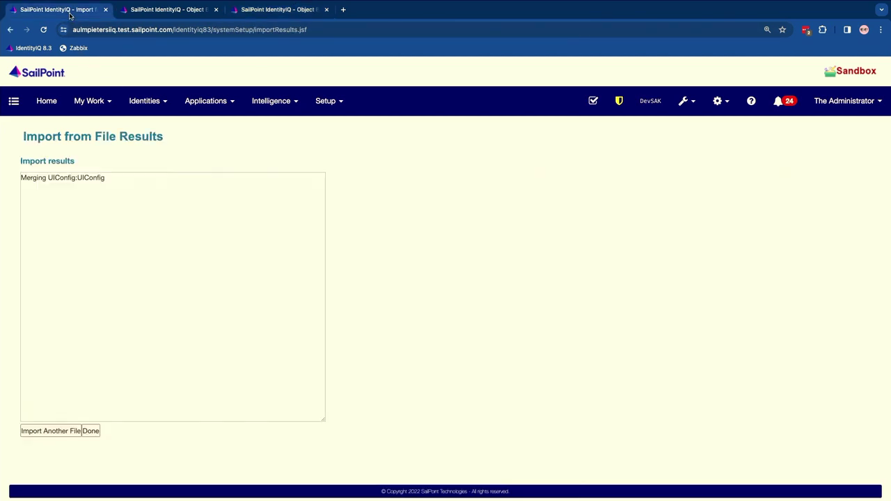
click(63, 433)
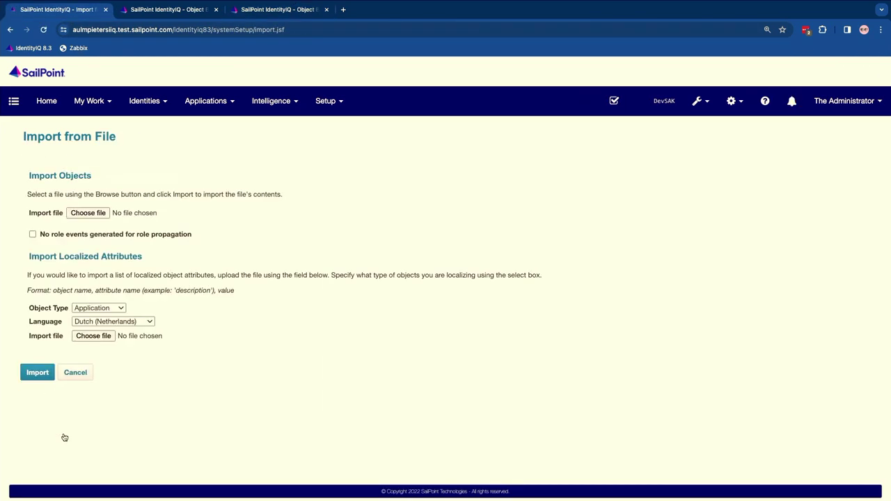
click(88, 213)
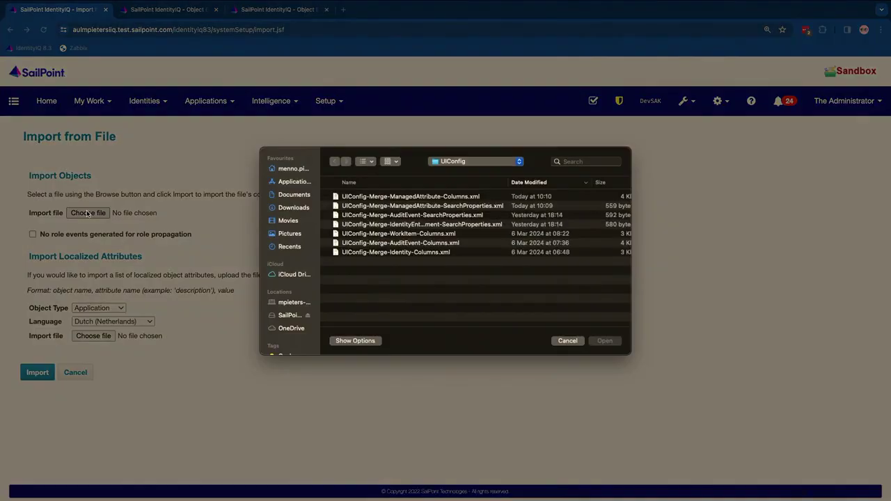
click(414, 217)
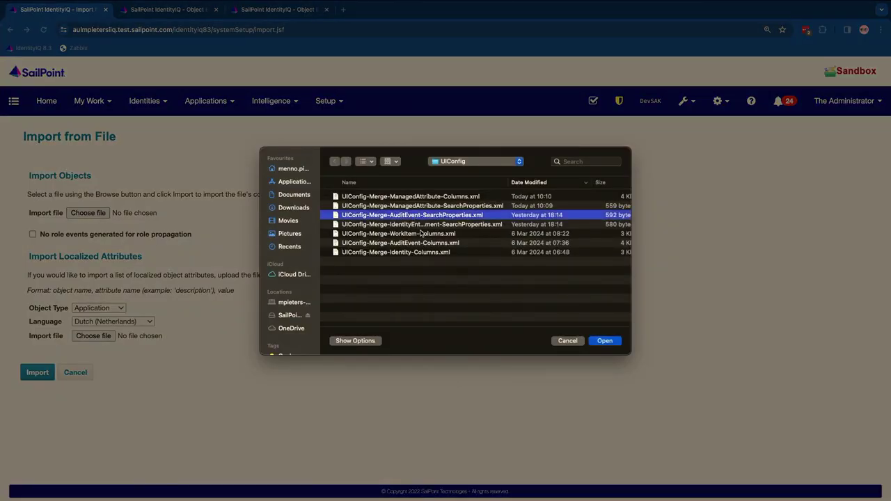
click(419, 244)
key(space)
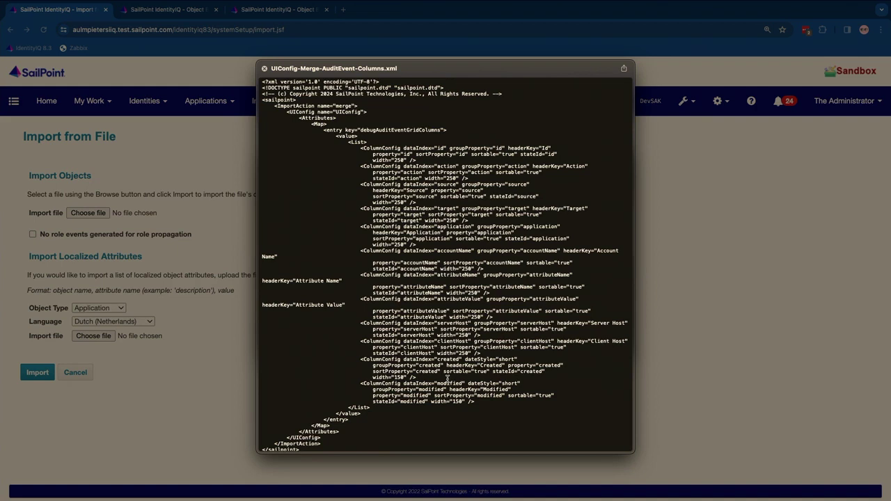
click(264, 69)
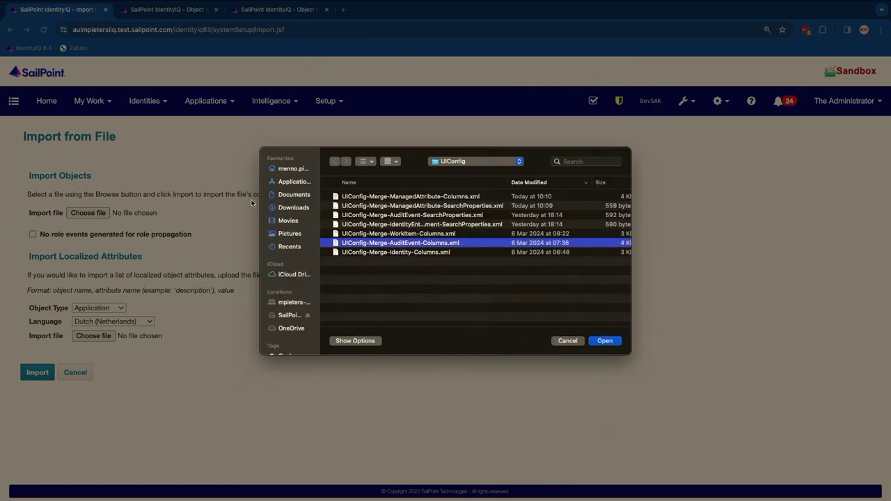
- Import UIConfig-Merge-AuditEvent-Columns.xml and refresh the AuditEvent list in the Object Browser
click(617, 340)
click(31, 380)
click(284, 12)
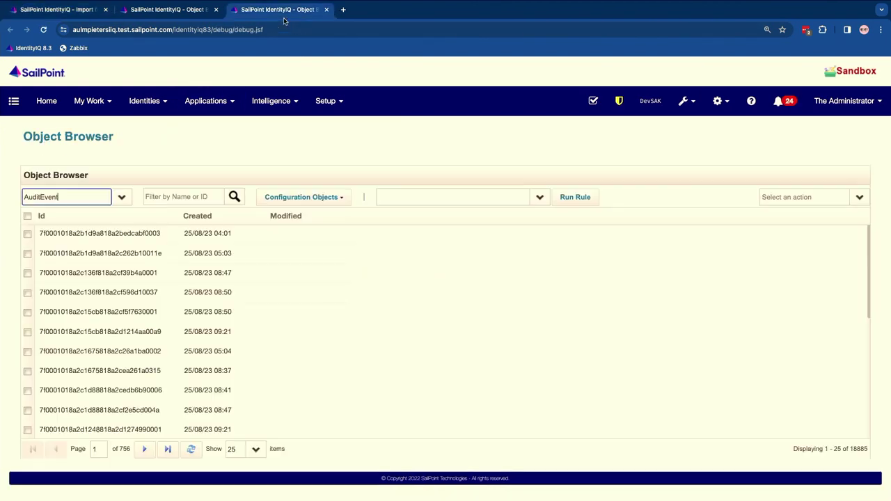
click(193, 451)
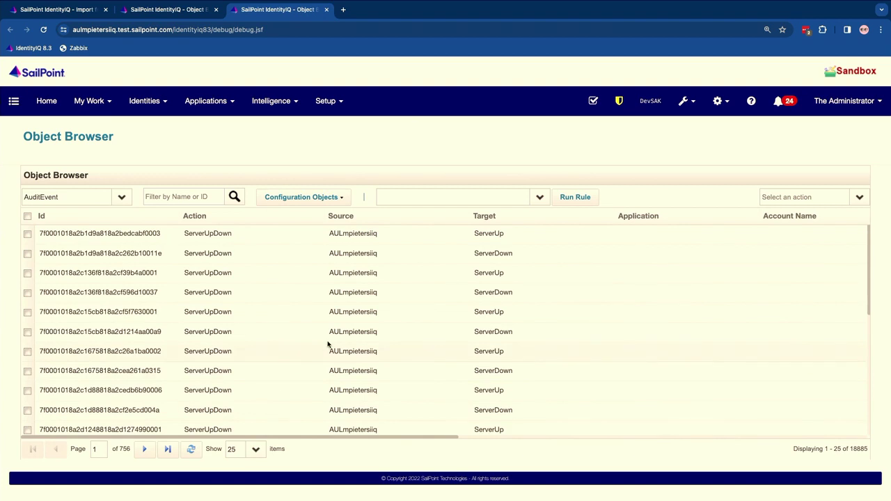
- Look through the AuditEvent rows, examining the Action, Source, Target and Application columns
scroll(358, 311, down, 1)
scroll(358, 311, up, 1)
scroll(209, 275, down, 5)
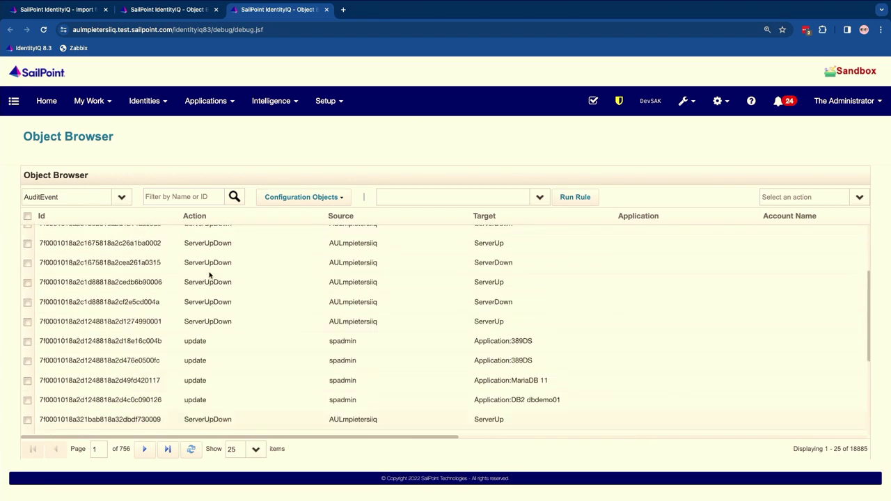
scroll(210, 275, up, 5)
scroll(492, 298, down, 5)
scroll(492, 298, up, 4)
scroll(492, 298, down, 6)
scroll(492, 299, down, 2)
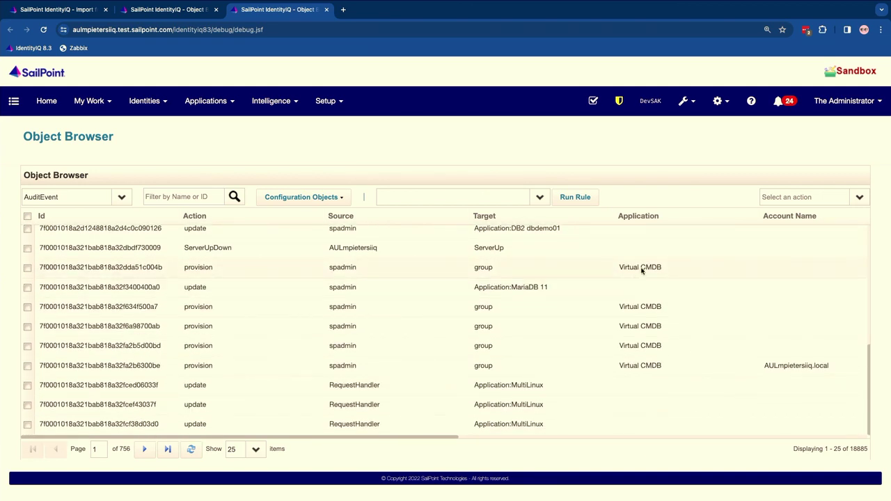
- Examine the remaining AuditEvent columns from Account Name and Attribute Name through Server Host, Client Host, Created and Modified
scroll(642, 272, right, 10)
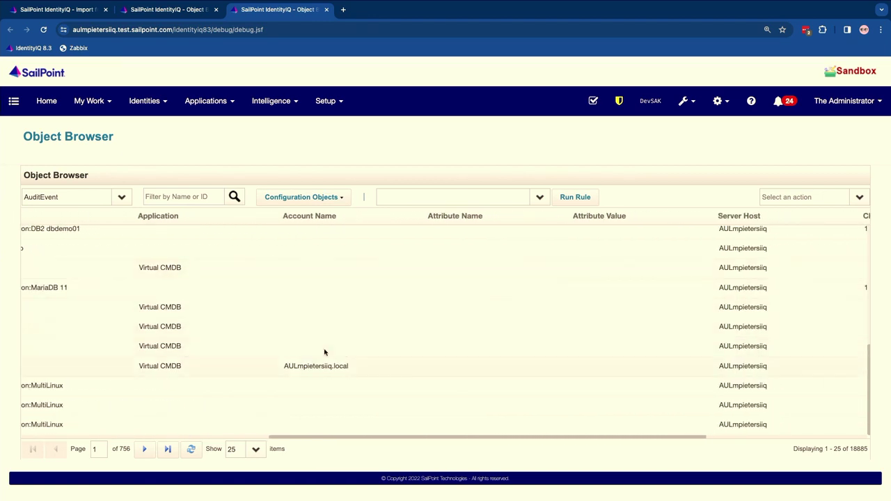
scroll(479, 327, up, 5)
scroll(479, 327, down, 5)
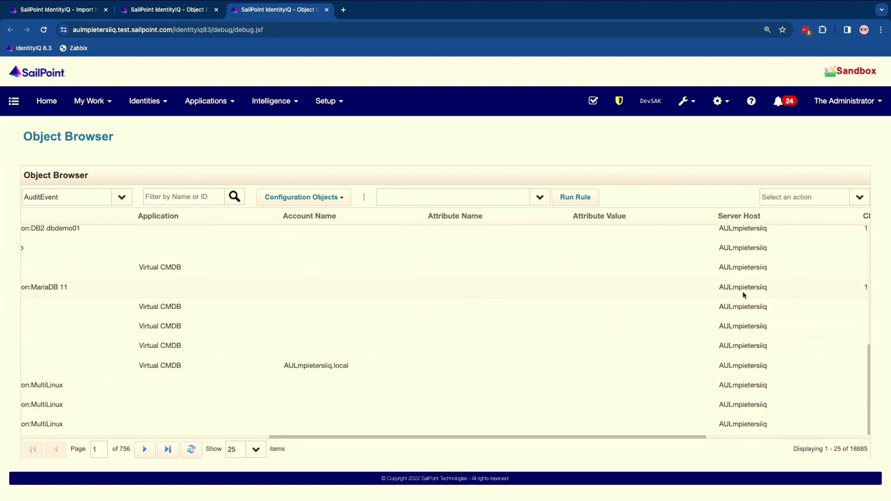
scroll(744, 295, right, 5)
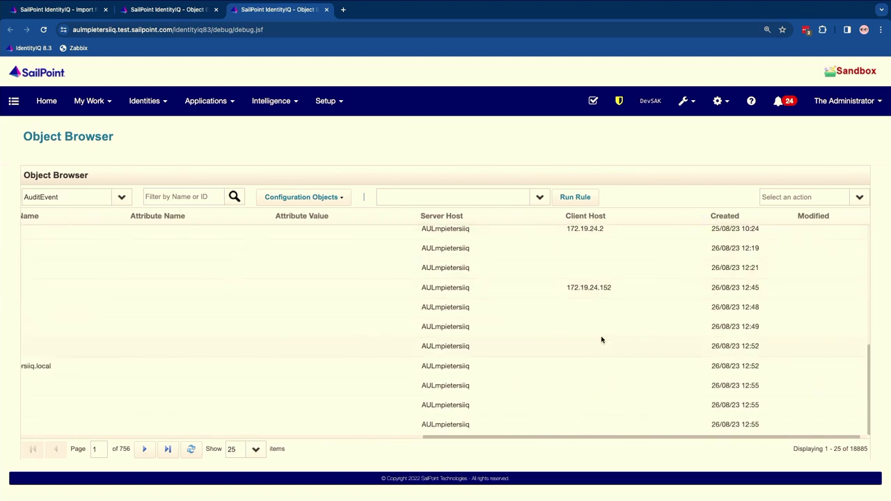
scroll(602, 339, right, 1)
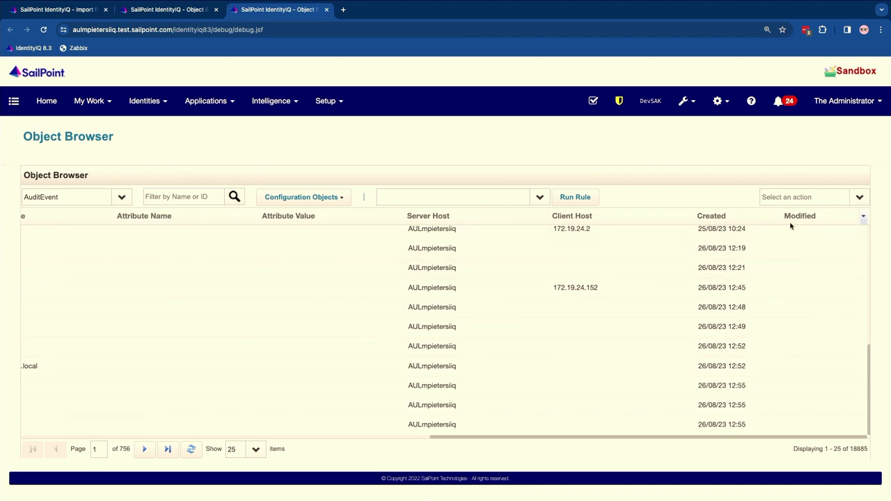
scroll(792, 247, up, 5)
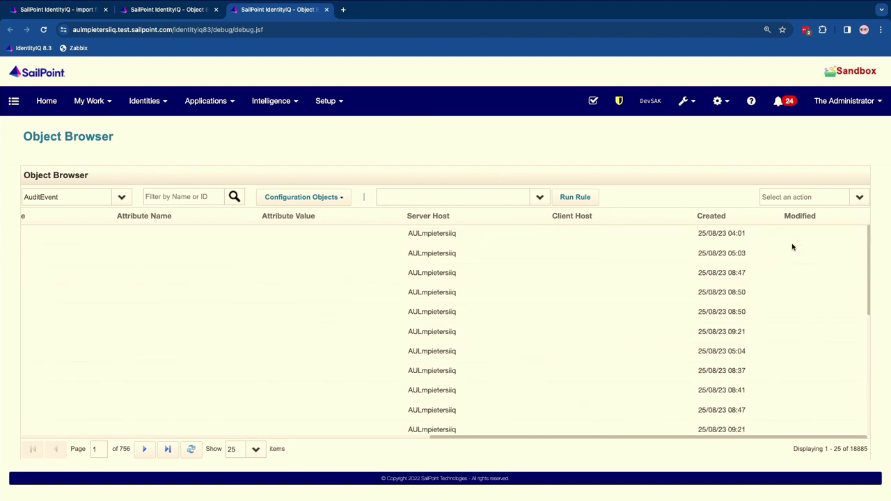
scroll(793, 247, down, 5)
scroll(792, 247, left, 10)
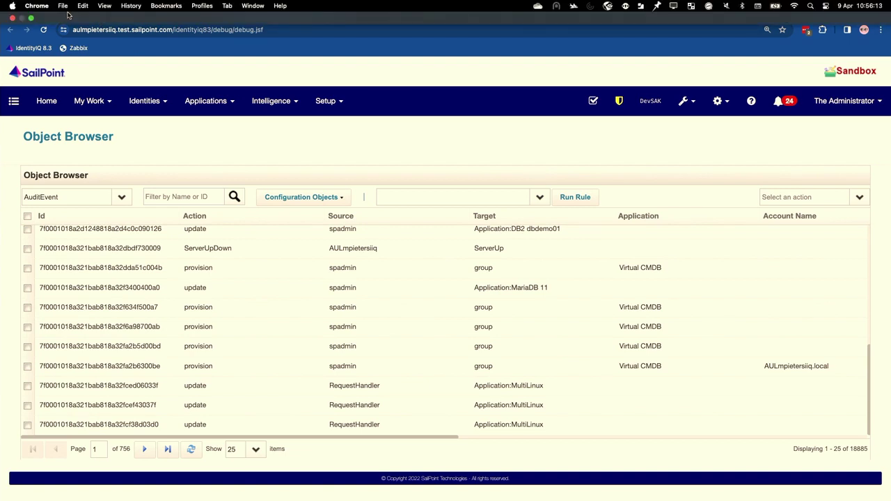
click(68, 12)
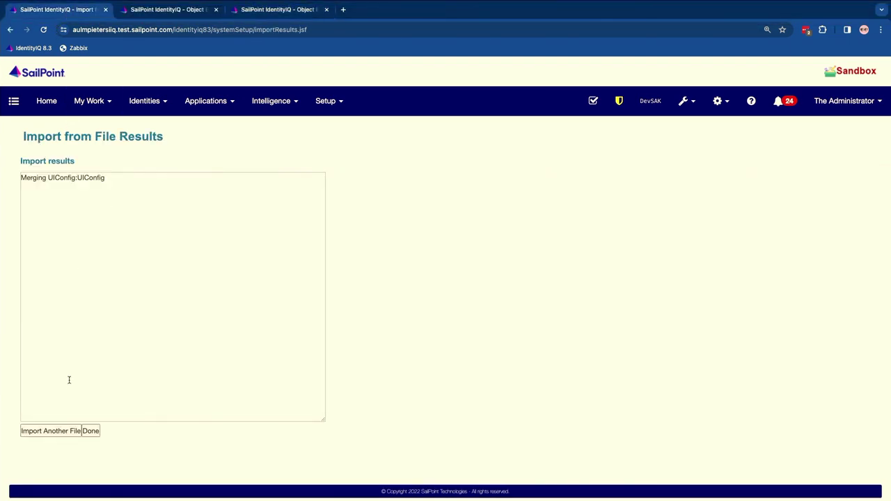
click(51, 431)
click(97, 219)
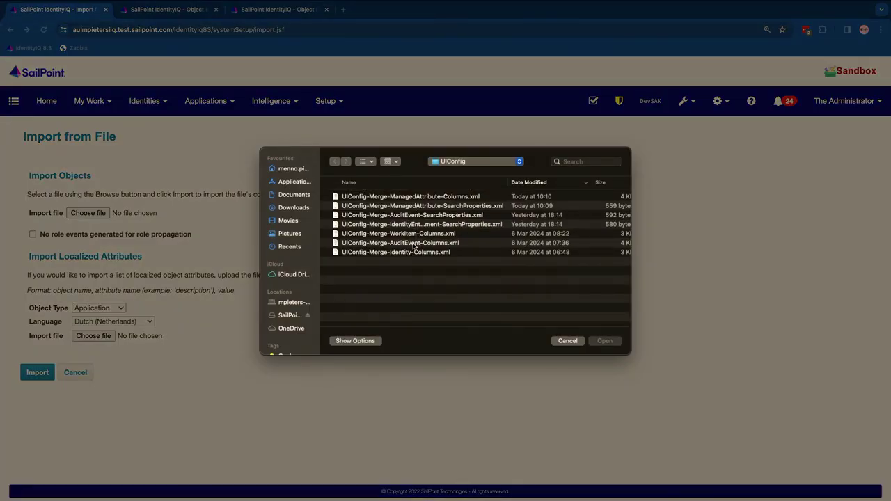
click(416, 237)
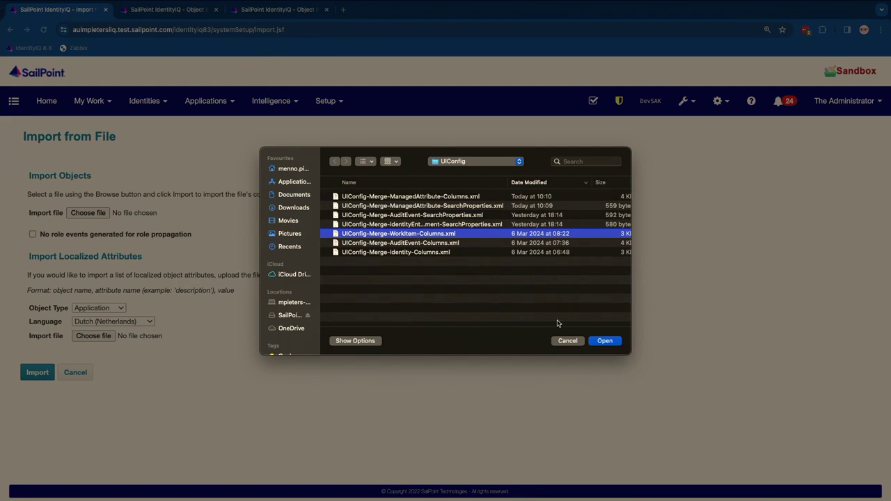
click(567, 341)
- List the WorkItem objects in the Object Browser and examine their columns, including Level, Type, Requester, Owner, Notification and Expiration
click(298, 15)
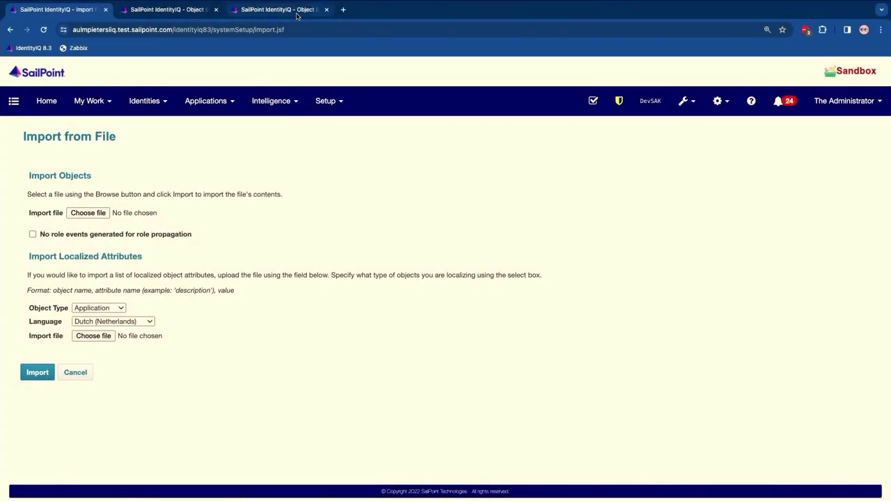
click(69, 197)
key(ctrl+a)
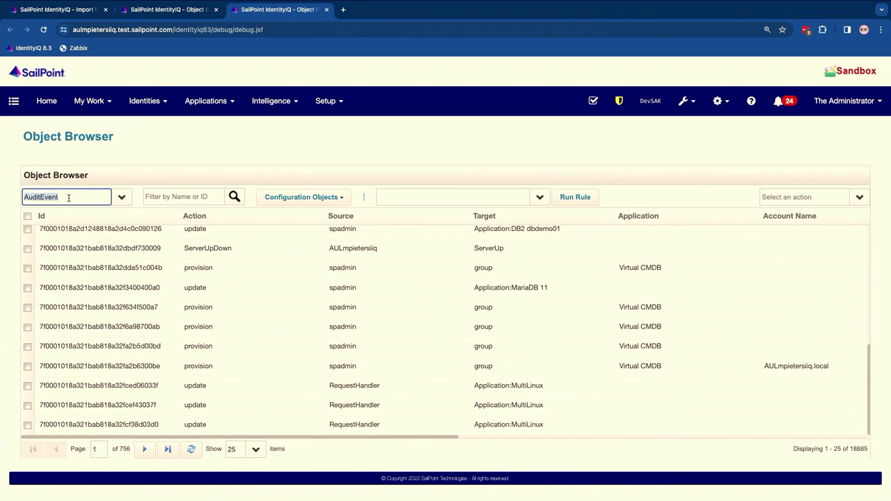
text(WorkItem)
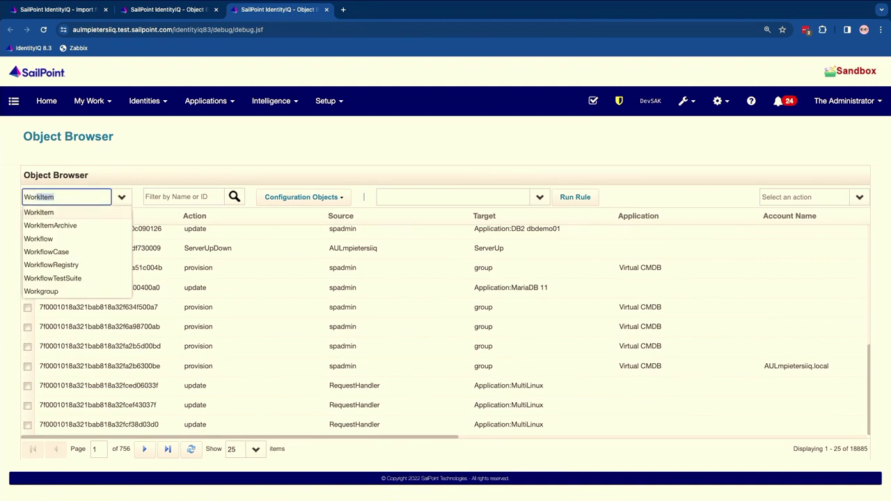
key(Return)
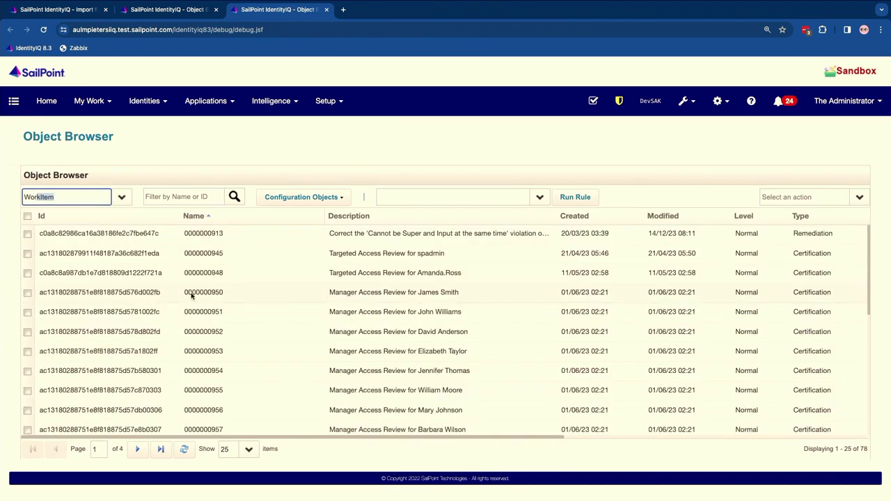
scroll(191, 295, right, 6)
scroll(192, 295, right, 2)
scroll(191, 296, left, 8)
scroll(192, 295, right, 5)
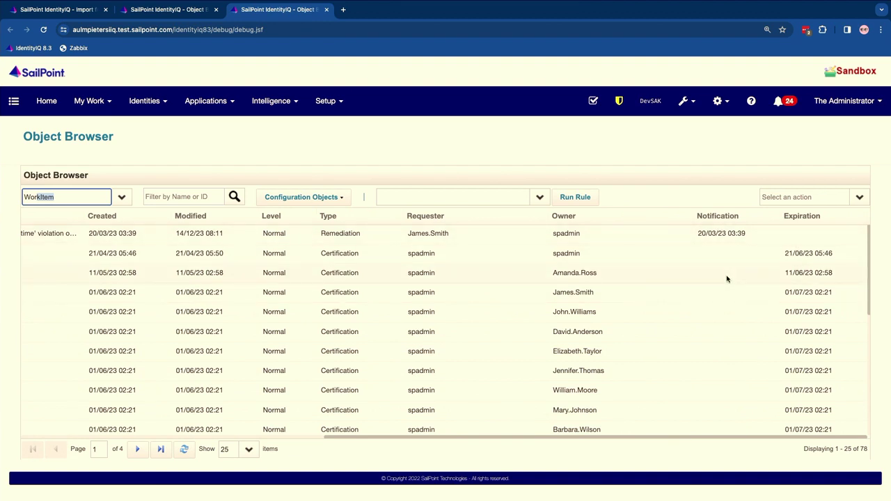
- Review the WorkItem list's columns from Id, Name and Description through Requester, Owner, Notification and Expiration
scroll(804, 341, down, 1)
scroll(804, 341, up, 1)
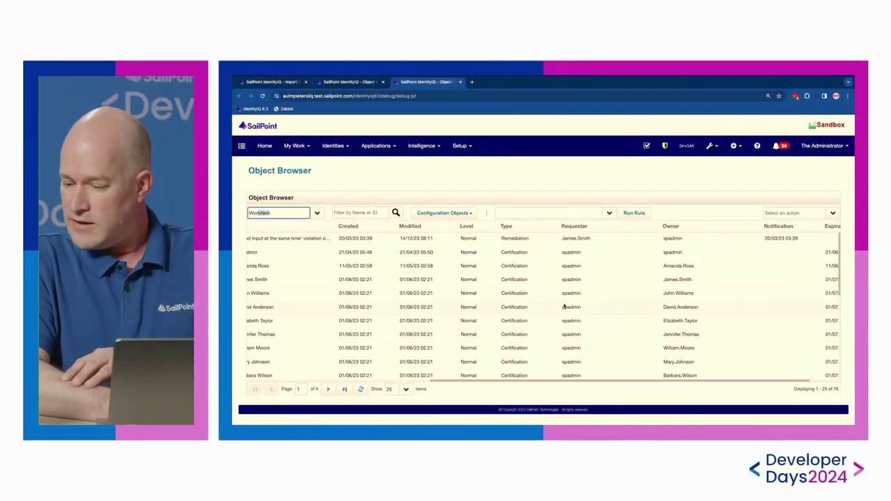
scroll(477, 331, left, 10)
scroll(564, 306, left, 3)
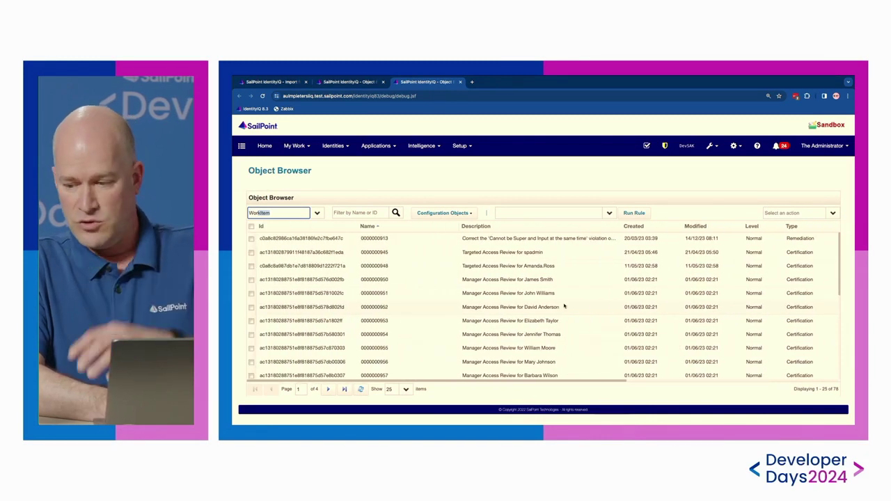
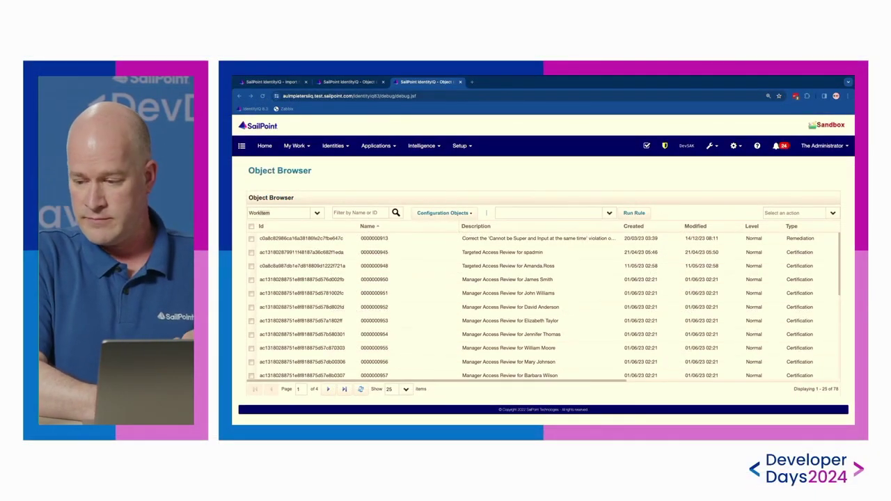
click(298, 213)
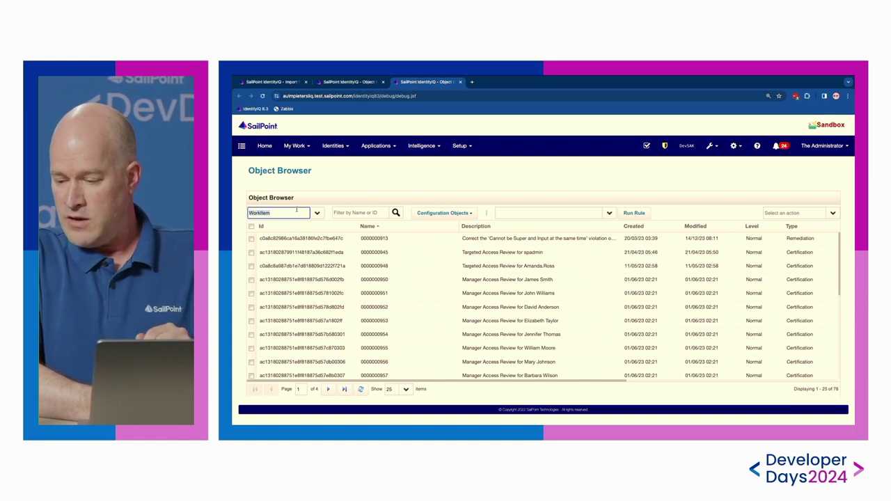
click(376, 213)
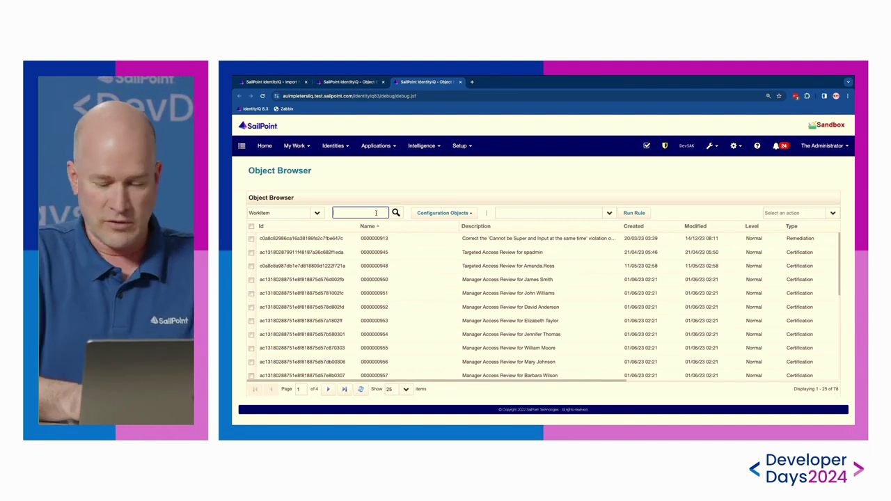
scroll(432, 281, right, 10)
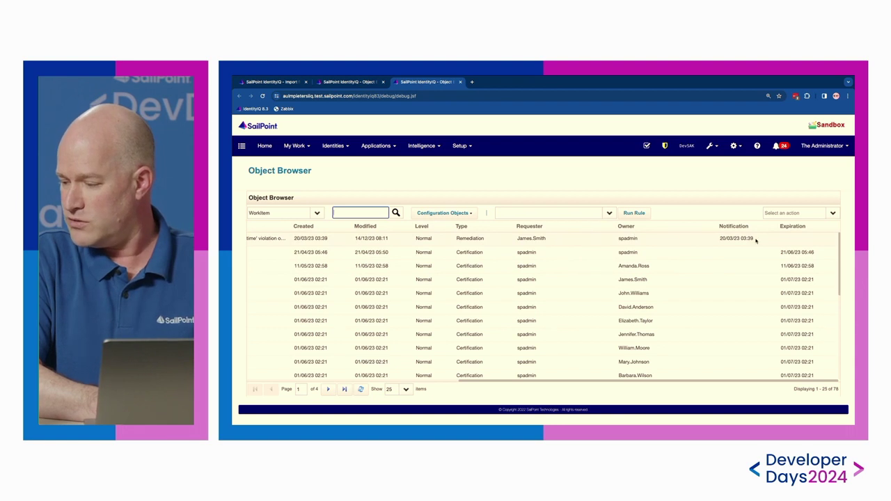
scroll(502, 238, left, 10)
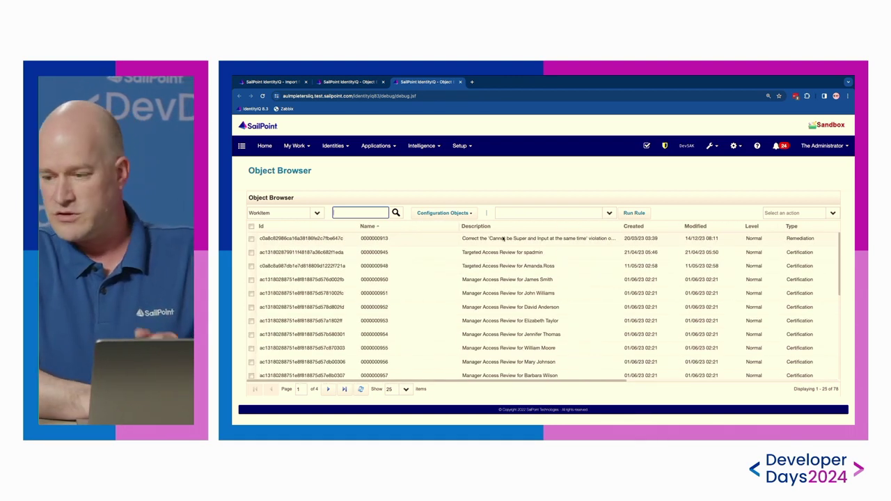
- Search the UIConfig XML for "debugwork" and examine the debugWorkItemArchiveGridColumns and debugWorkItemGridColumns entries
click(353, 83)
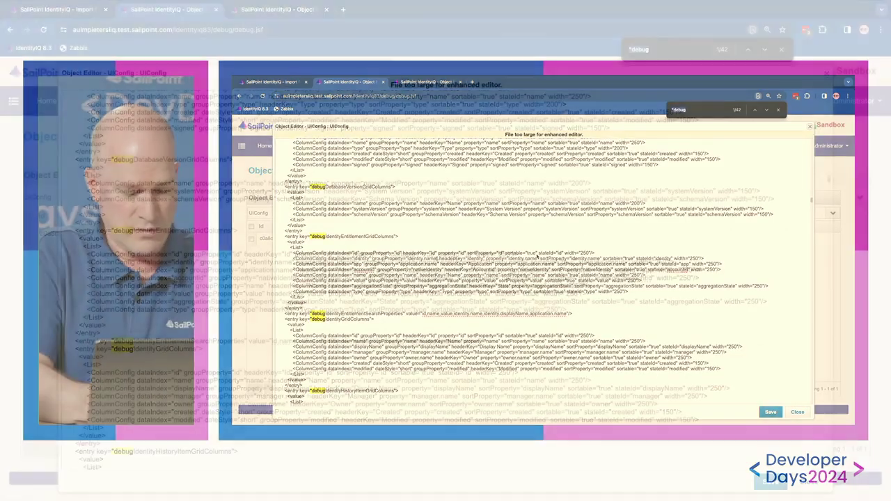
key(ctrl+f)
text(wo)
key(BackSpace)
key(BackSpace)
text(debugwork)
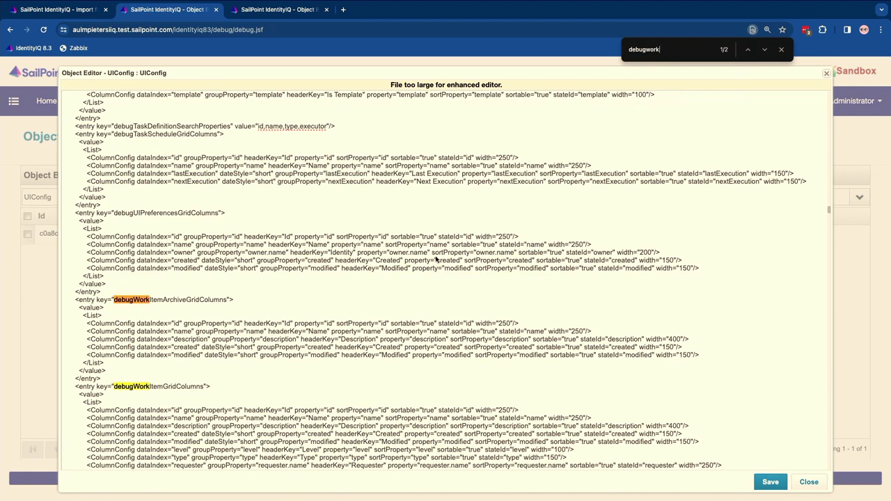
text(items)
scroll(369, 304, down, 3)
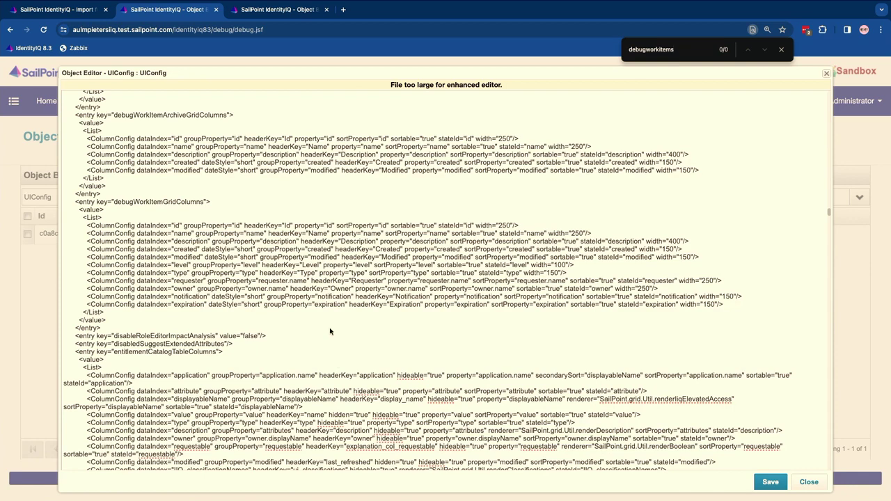
scroll(331, 332, up, 1)
scroll(331, 333, up, 2)
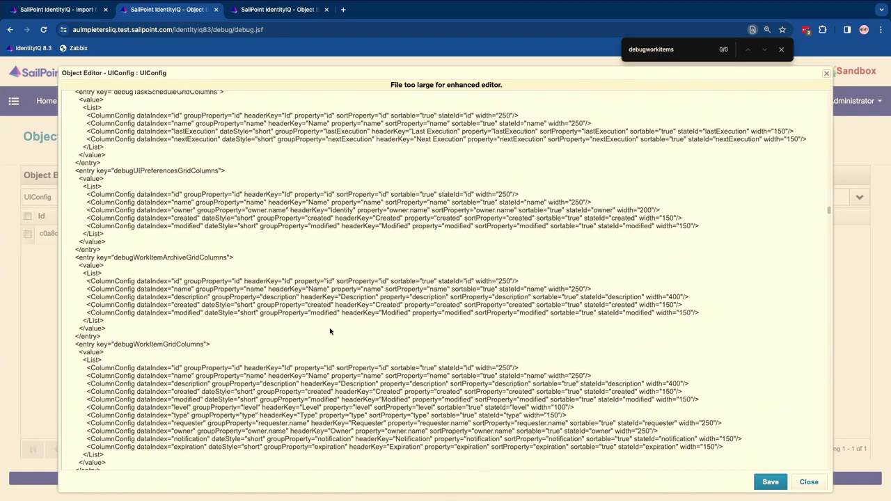
double_click(159, 344)
scroll(169, 348, down, 2)
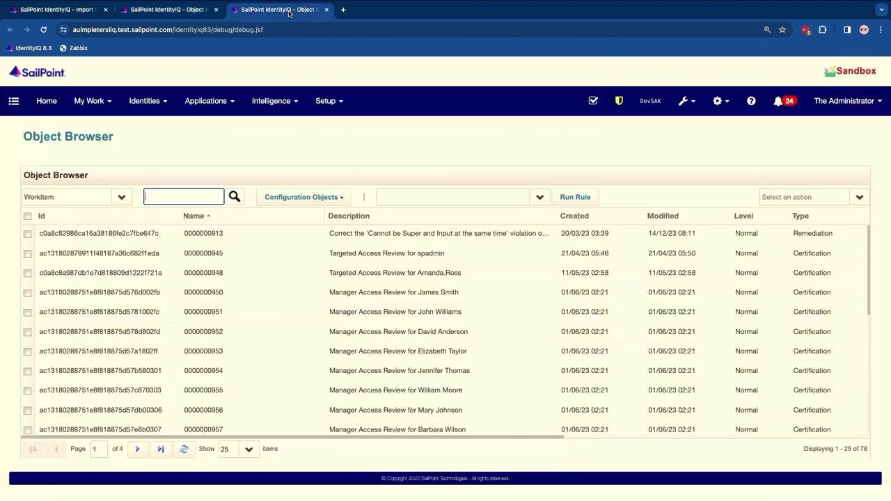
- Return to the WorkItem list in the Object Browser and filter it by a requester's first name
click(285, 12)
scroll(562, 261, right, 5)
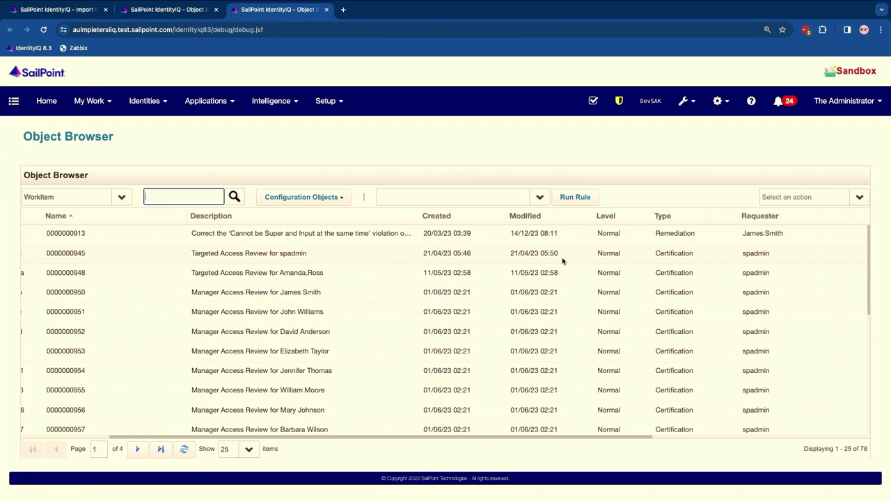
scroll(562, 259, left, 5)
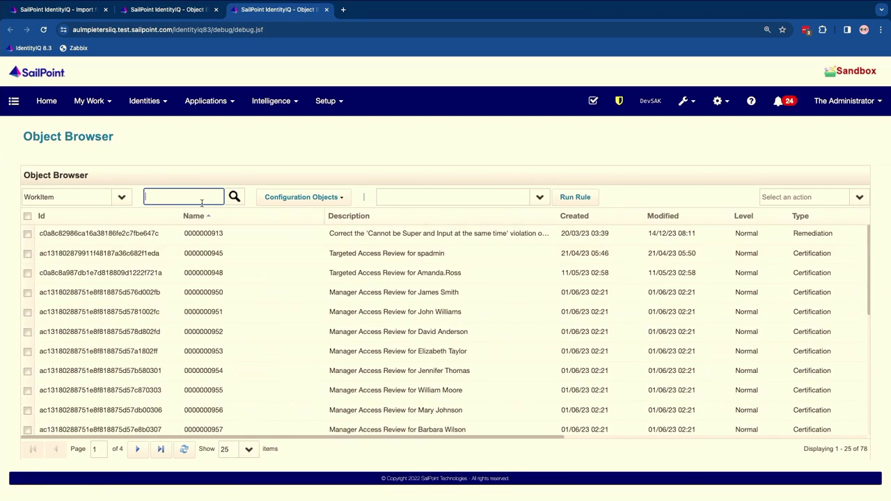
text(james)
key(Return)
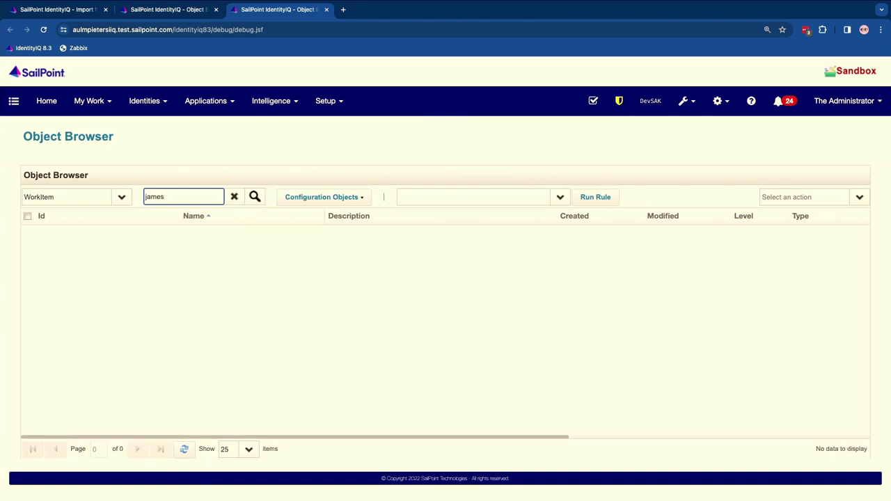
- Switch to the code editor and view the column definitions in UIConfig-Merge-WorkItem-Columns.xml
click(68, 10)
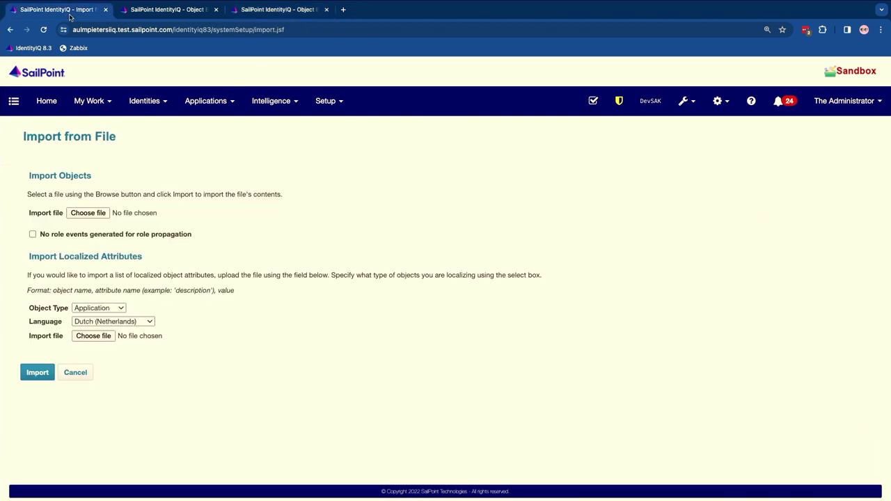
key(ctrl+Right)
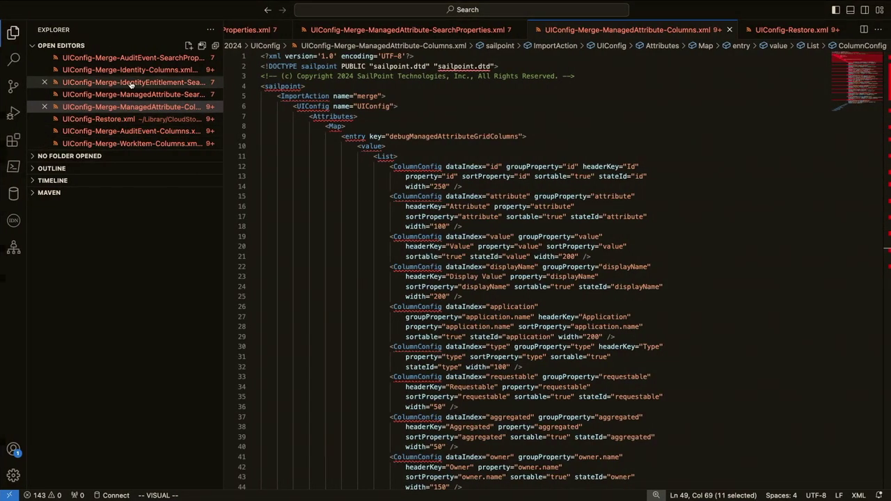
click(133, 143)
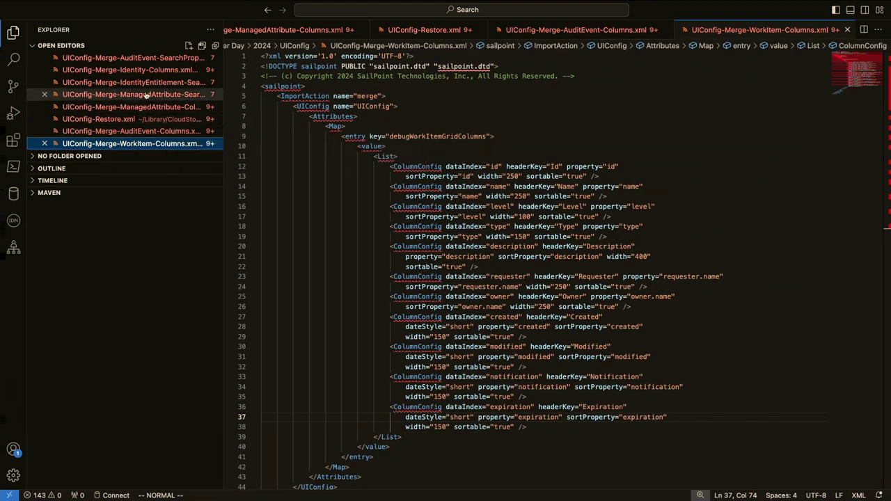
key(ctrl+Left)
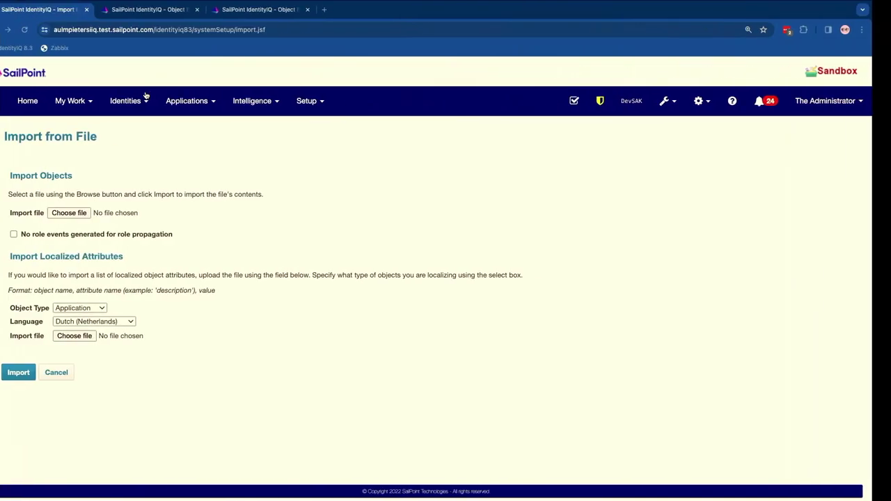
- Duplicate the debugTaskDefinitionSearchProperties entry in the UIConfig XML directly below the original
click(174, 9)
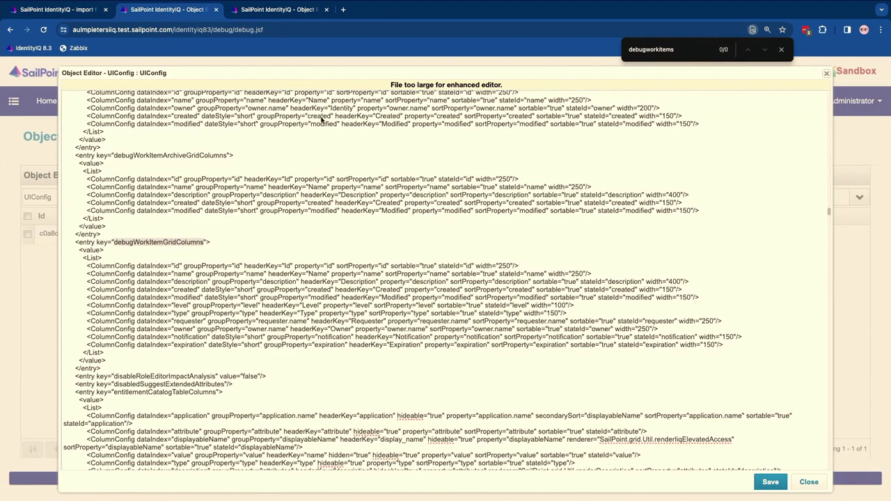
scroll(195, 229, up, 5)
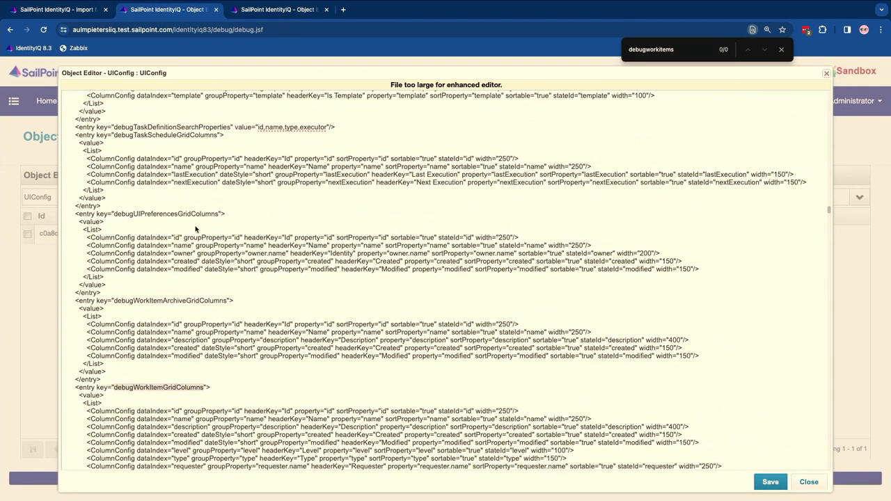
scroll(195, 229, up, 1)
triple_click(188, 192)
key(super+c)
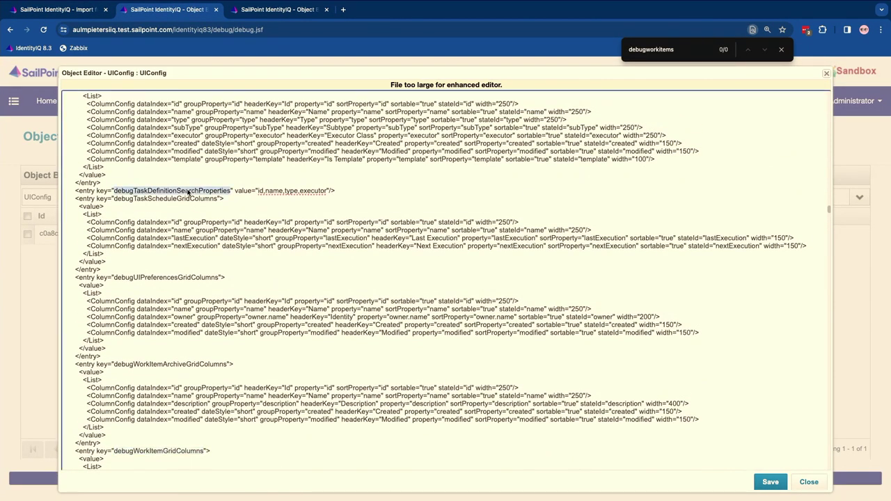
scroll(188, 192, down, 5)
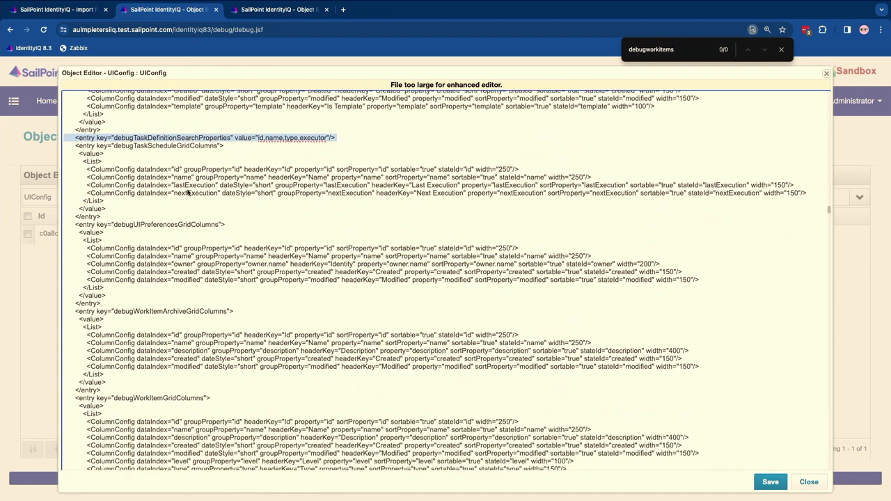
scroll(331, 188, up, 5)
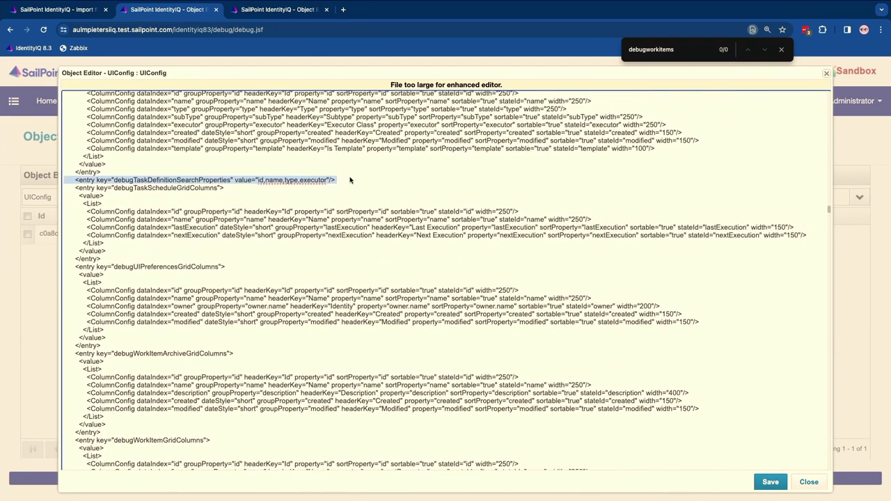
click(351, 180)
key(Return)
key(super+v)
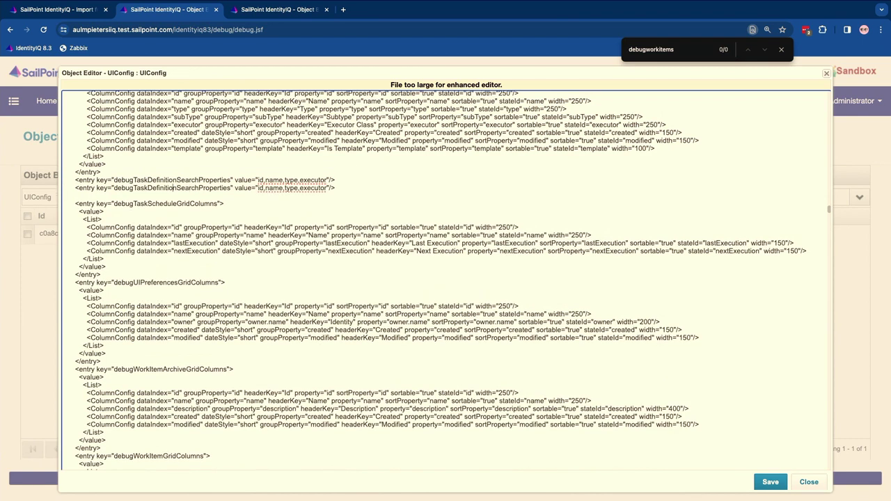
- Rename the duplicated entry's key to debugWorkItemSearchProperties
key(BackSpace)
key(BackSpace)
key(BackSpace)
key(BackSpace)
key(BackSpace)
key(BackSpace)
key(BackSpace)
key(BackSpace)
key(BackSpace)
key(BackSpace)
key(BackSpace)
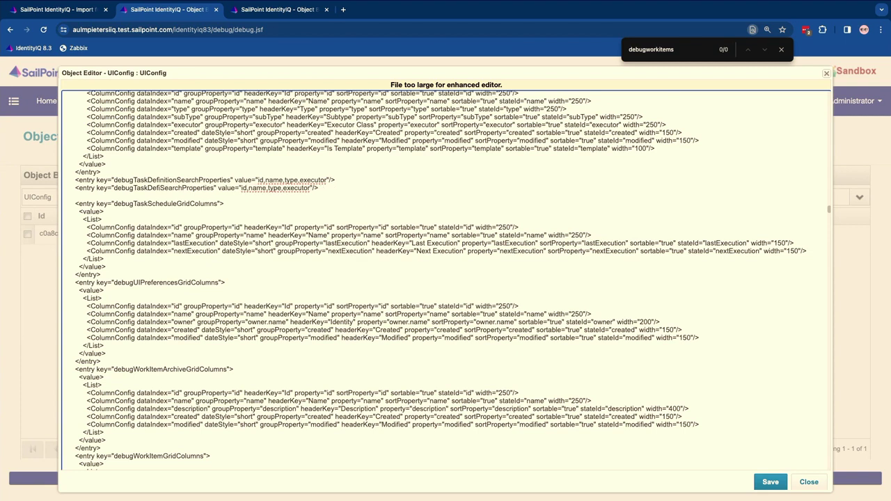
key(BackSpace)
key(BackSpace)
key(BackSpace)
text(WorkItem)
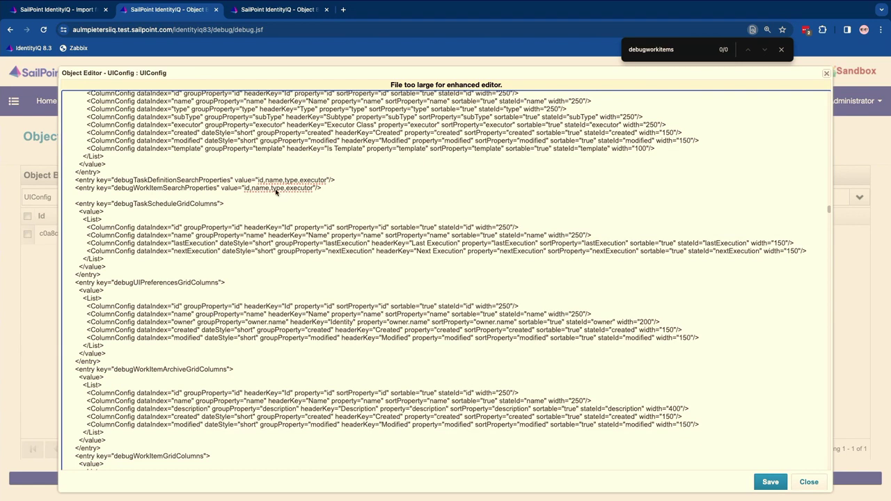
- Clear the WorkItem filter, open the first work item's XML and examine its state, targetClass, type, Owner and Requester
click(296, 10)
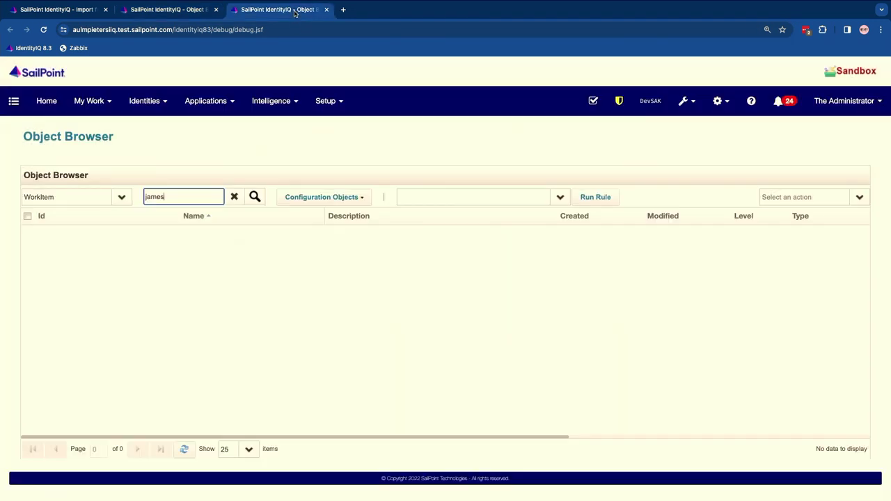
click(234, 197)
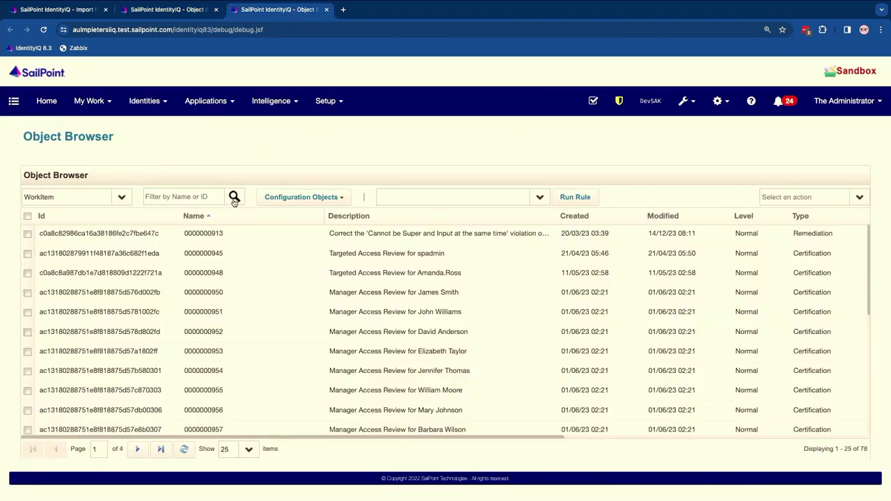
click(212, 236)
scroll(281, 180, right, 10)
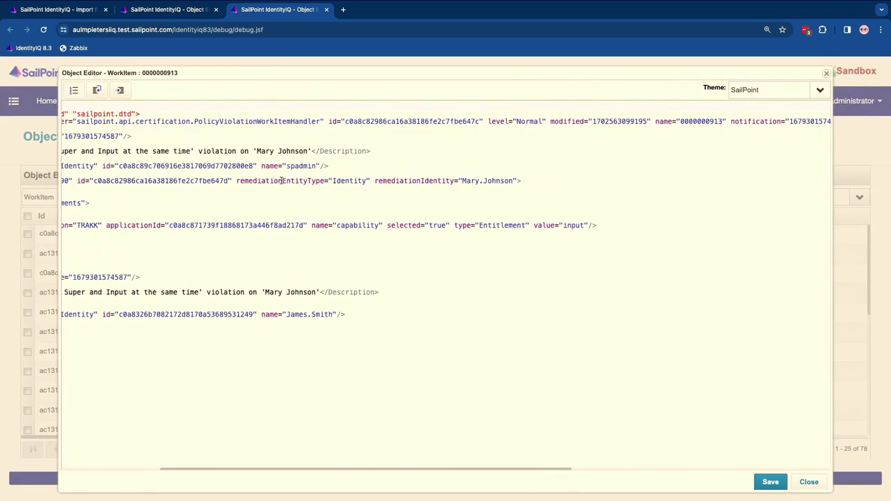
scroll(413, 128, right, 6)
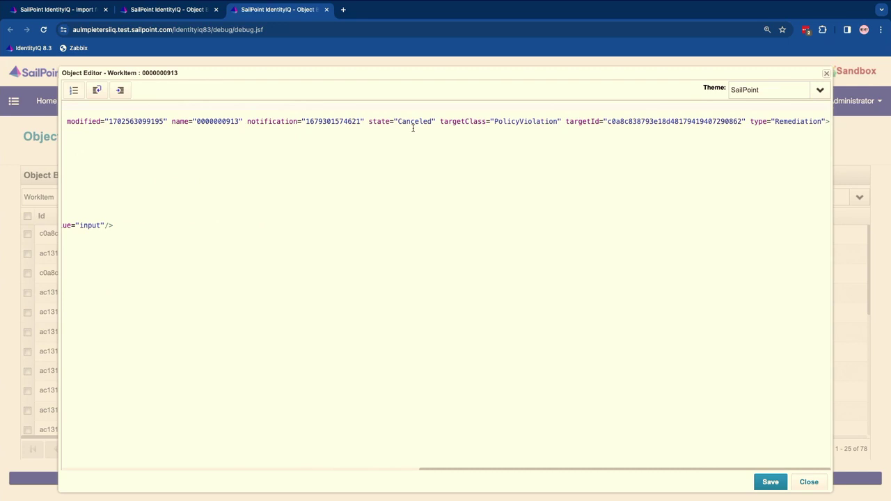
double_click(474, 121)
click(760, 121)
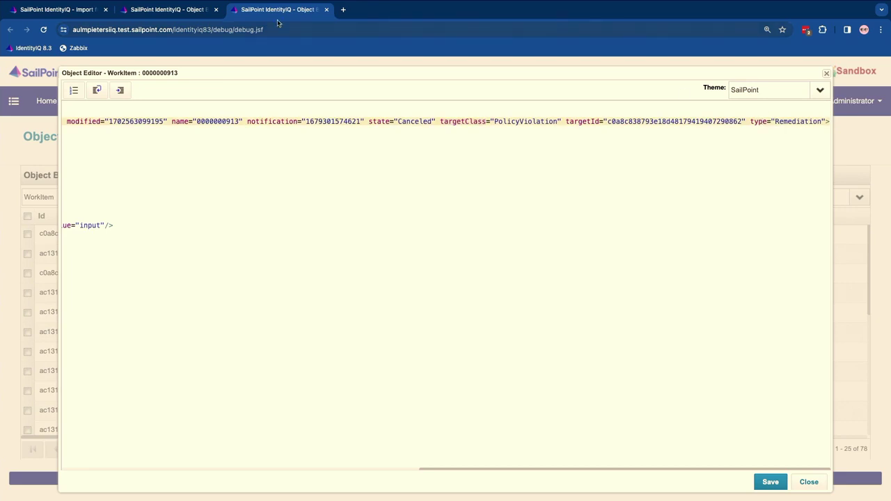
click(169, 11)
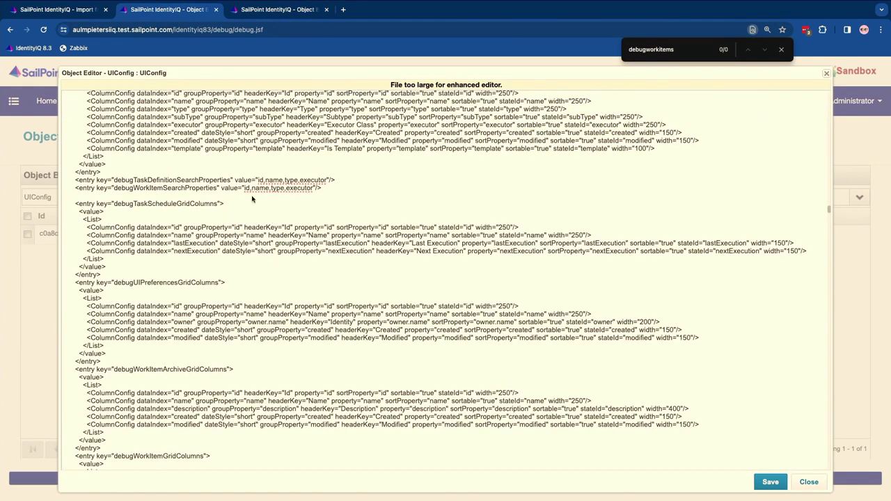
click(306, 10)
scroll(238, 207, left, 10)
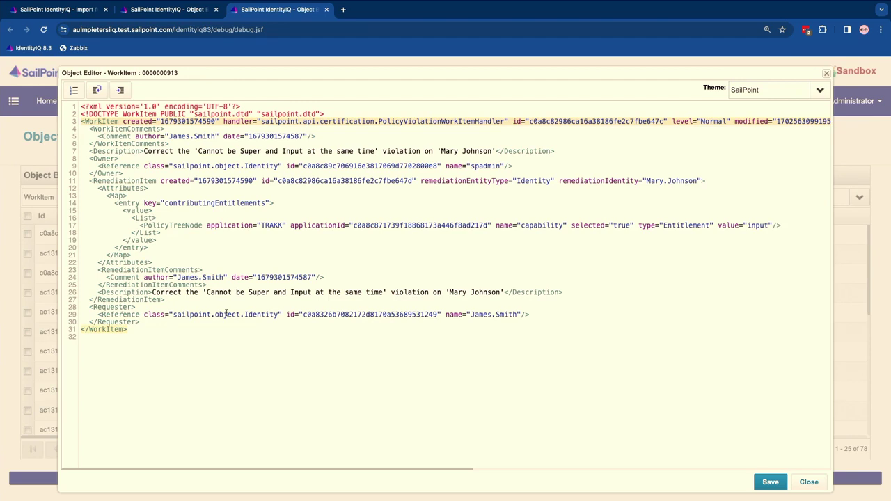
- In the UIConfig XML, replace executor with requester.name in the debugWorkItemSearchProperties value
click(171, 9)
double_click(294, 188)
text(re)
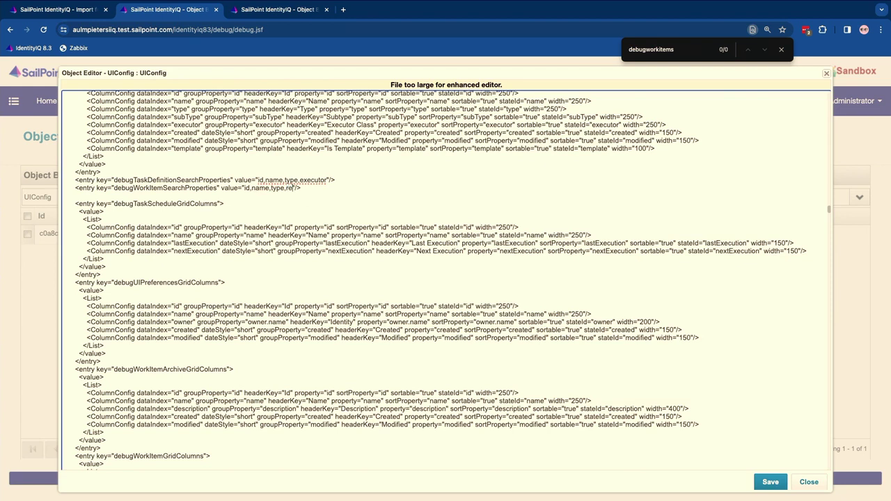
key(BackSpace)
text(equester,)
text(name)
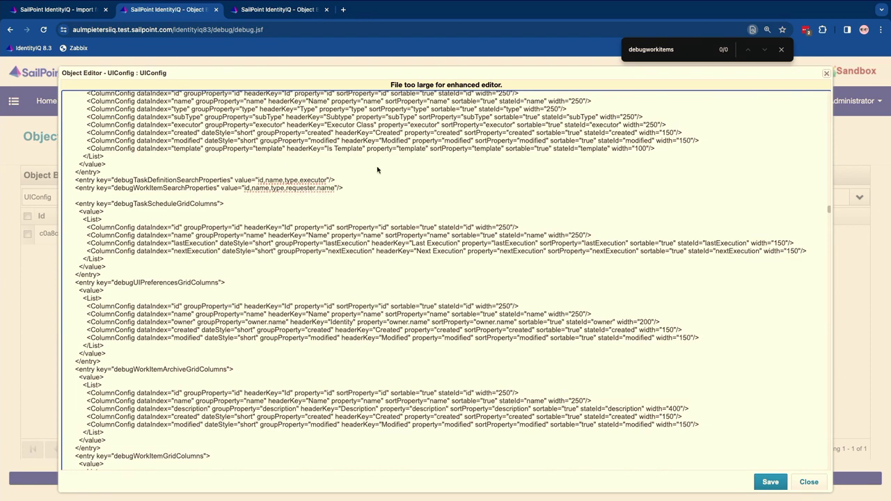
- Append owner.name to the debugWorkItemSearchProperties value after checking the work item's XML, and save UIConfig
click(287, 13)
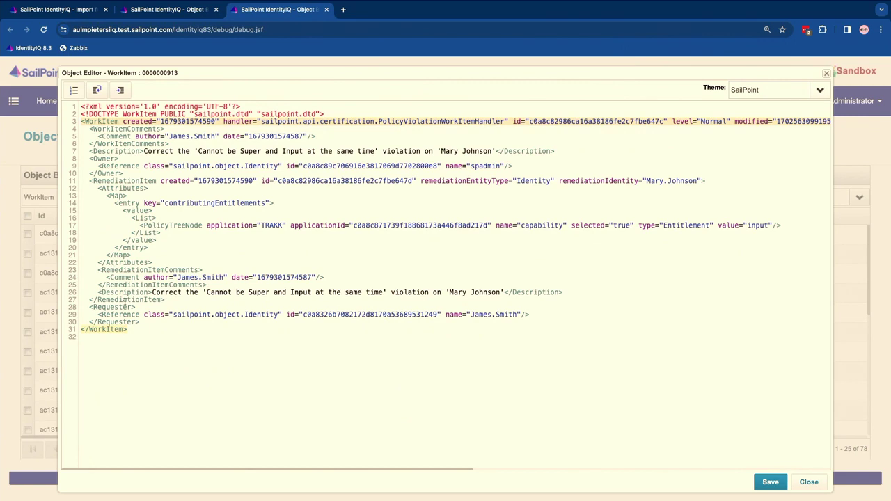
click(174, 11)
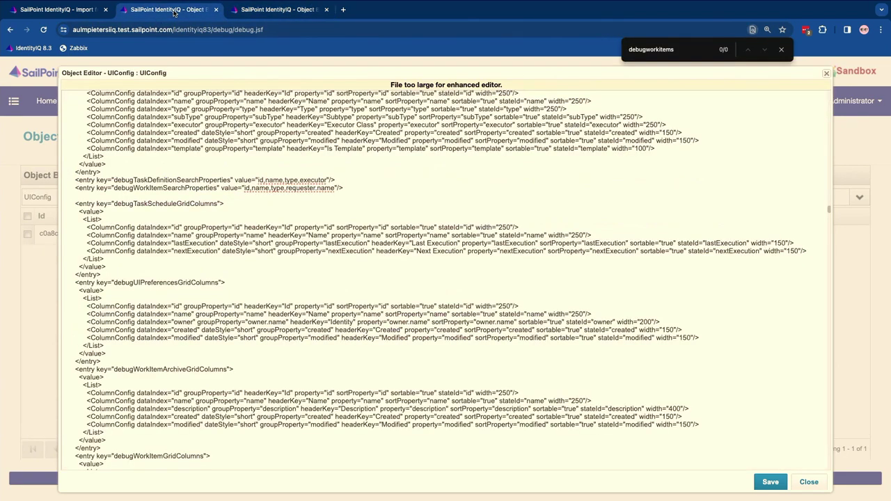
click(334, 188)
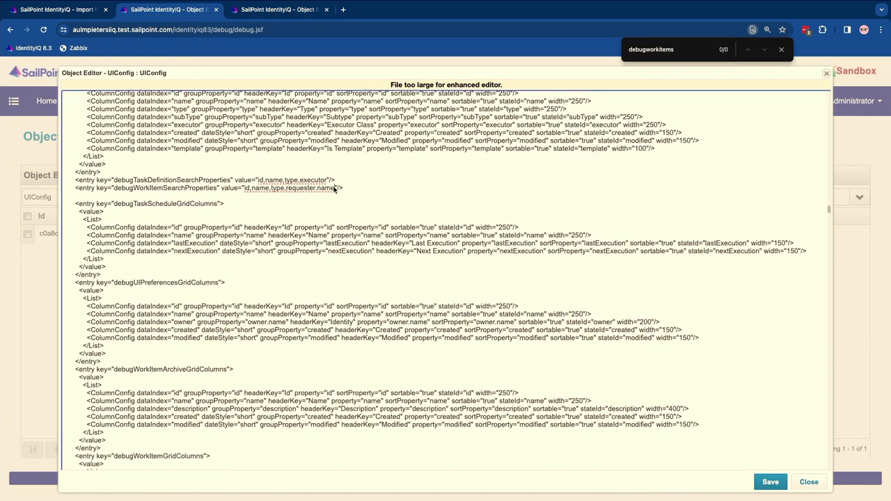
text(,owner.name)
click(770, 481)
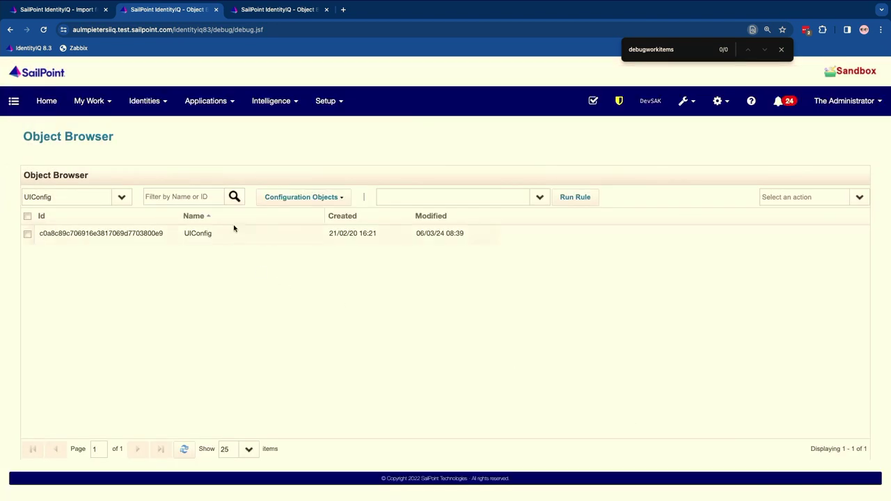
- Close the open work item's XML and filter the WorkItem list by the requester's first name
click(278, 9)
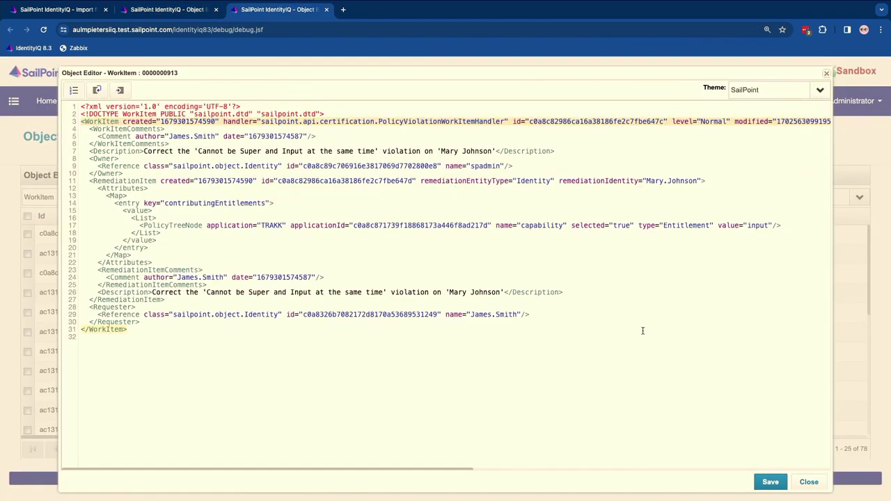
click(809, 482)
click(168, 195)
text(james)
key(Return)
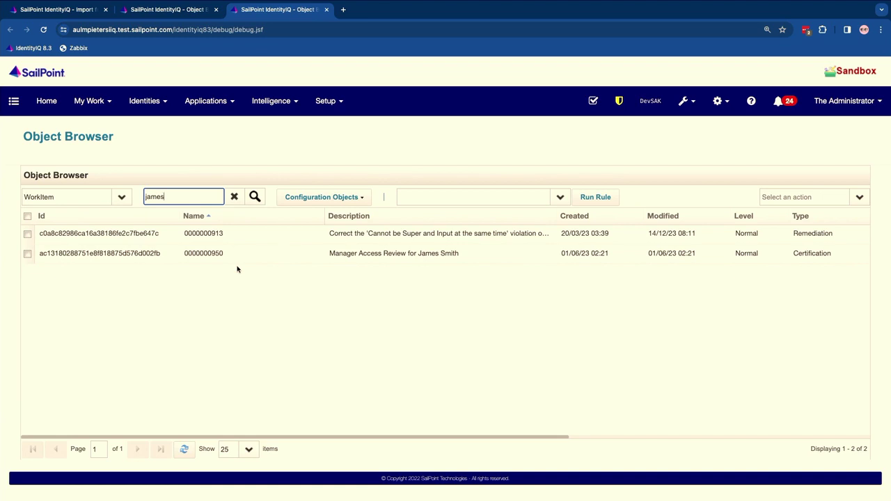
- On the Import from File page, choose UIConfig-Merge-ManagedAttribute-SearchProperties.xml as the object import file
click(72, 11)
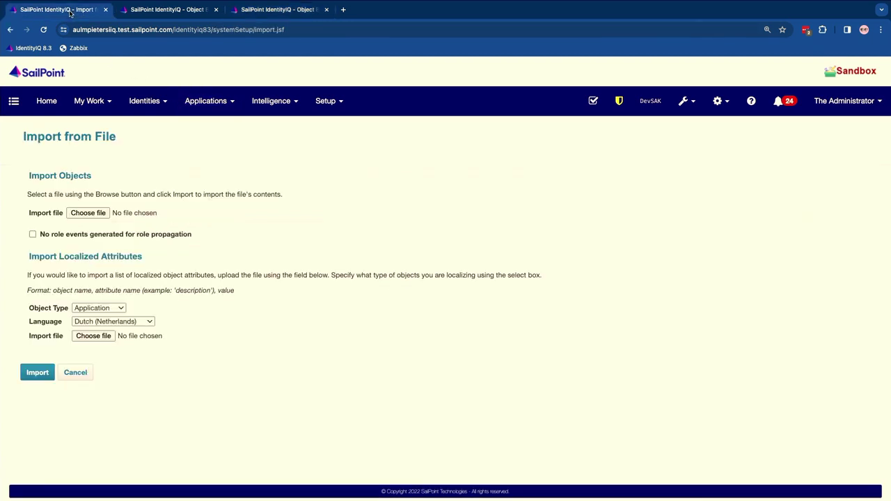
click(94, 216)
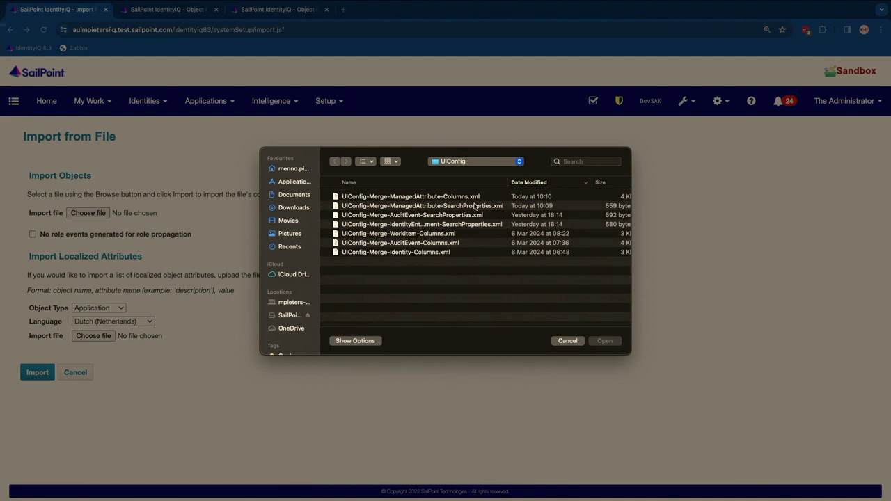
click(442, 208)
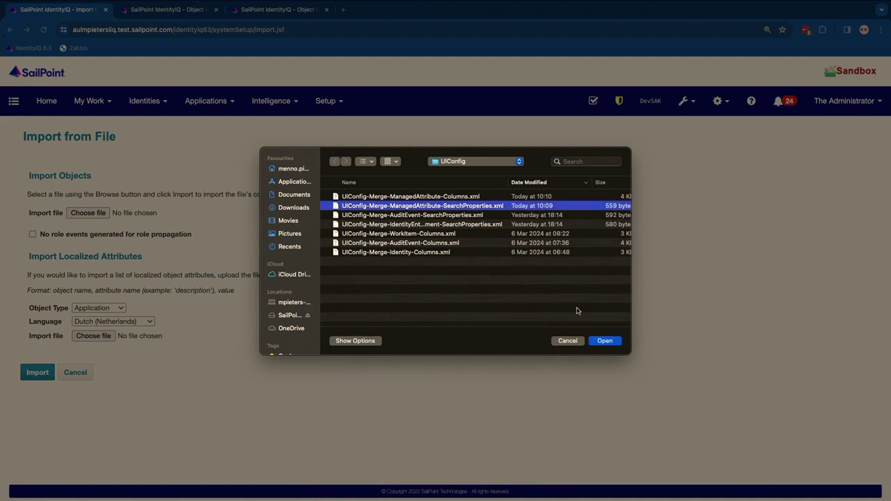
click(614, 342)
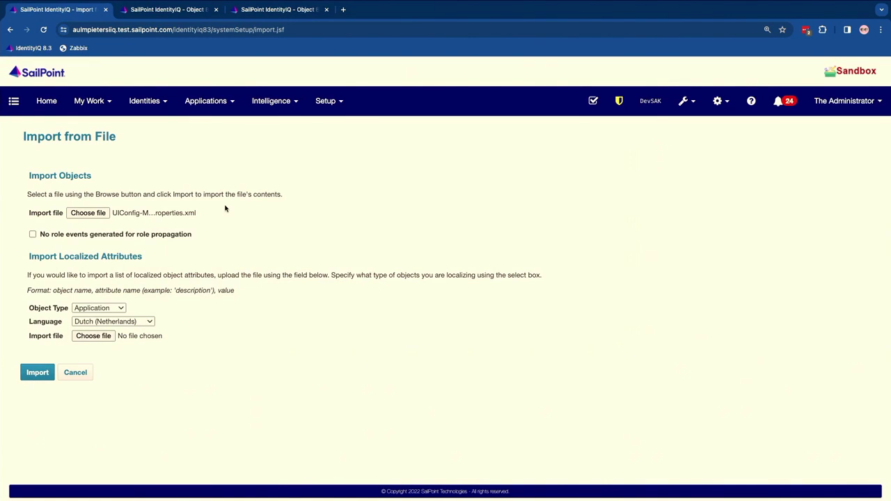
- Switch to the code editor and examine the properties listed for debugManagedAttributeSearchProperties in UIConfig-Merge-ManagedAttribute-SearchProperties.xml
key(super+Tab)
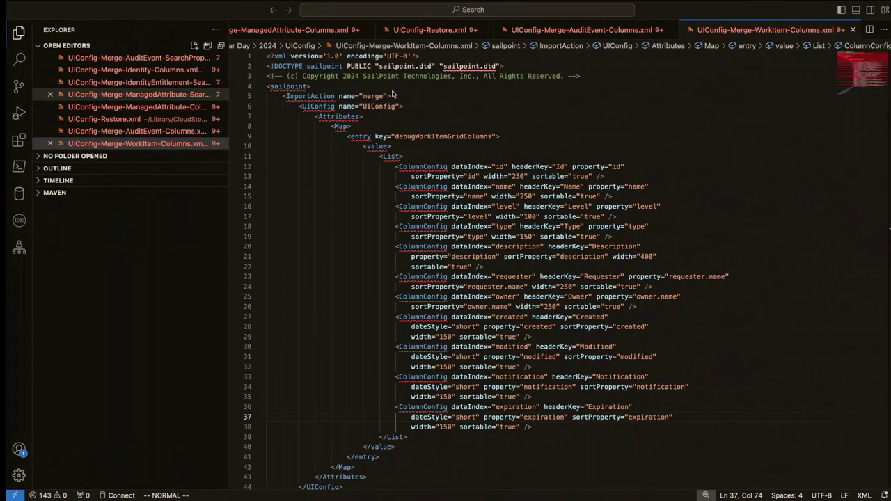
click(156, 95)
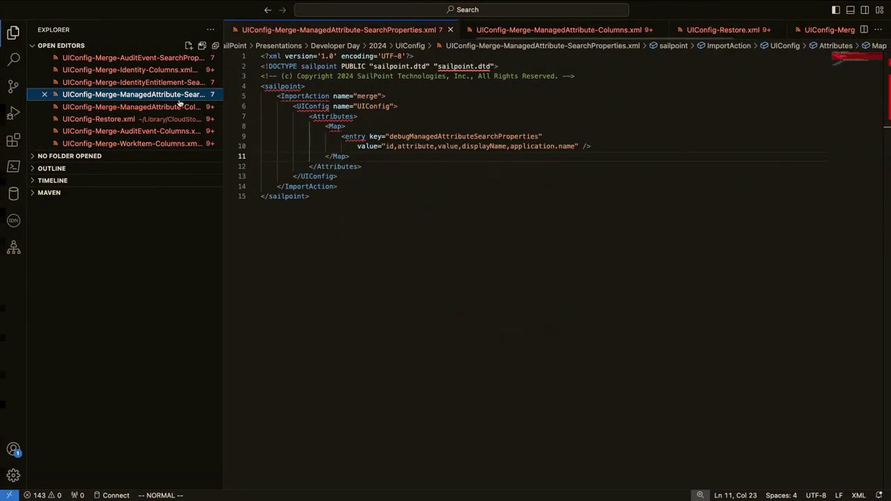
double_click(415, 146)
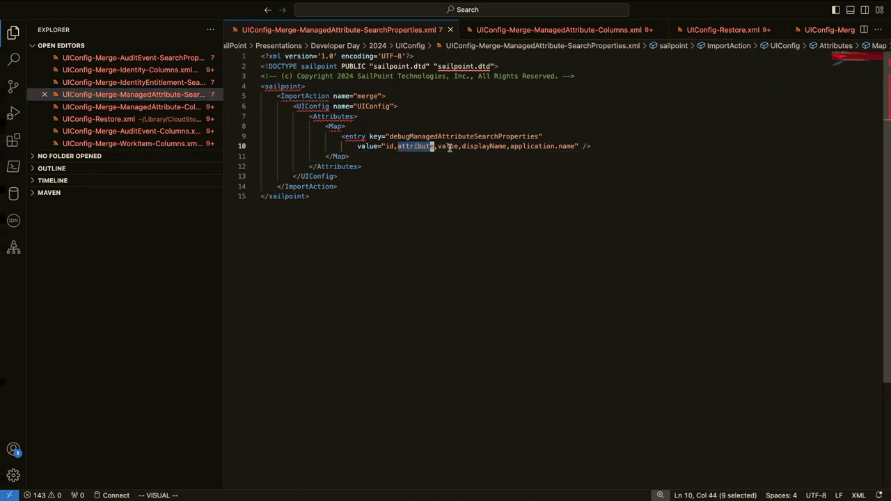
double_click(449, 146)
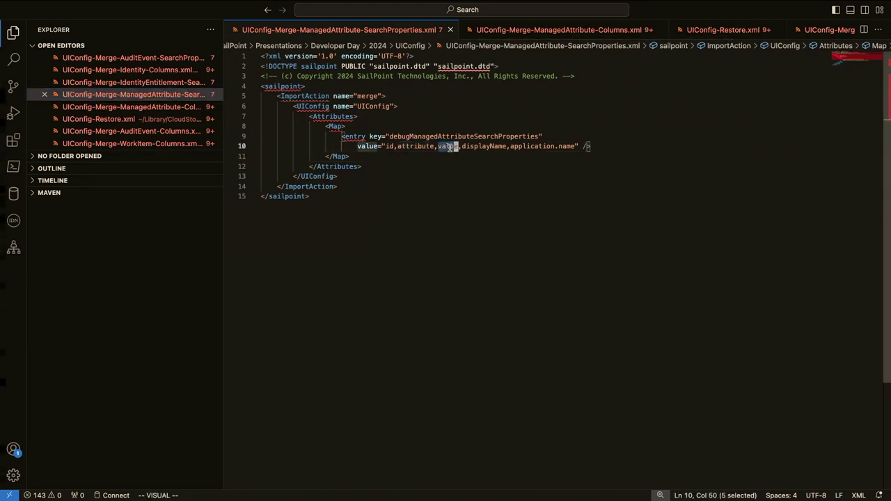
double_click(491, 146)
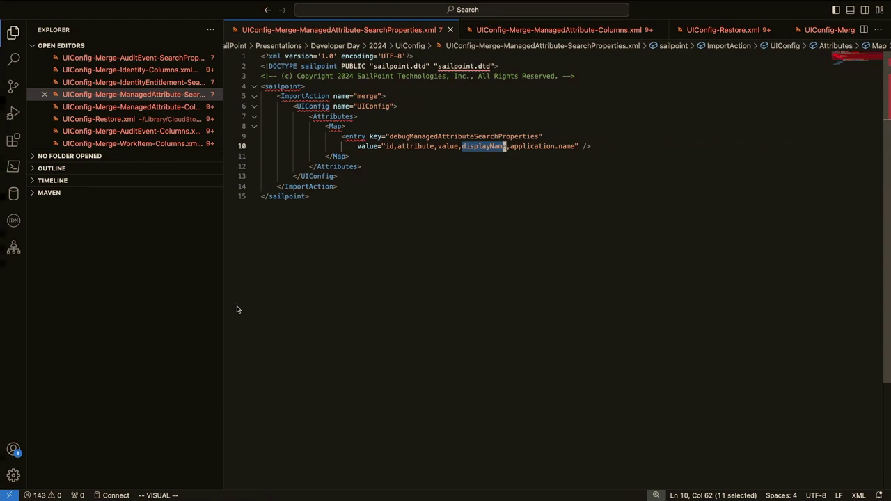
- Switch back to the browser and import the chosen ManagedAttribute search properties file
key(ctrl+Left)
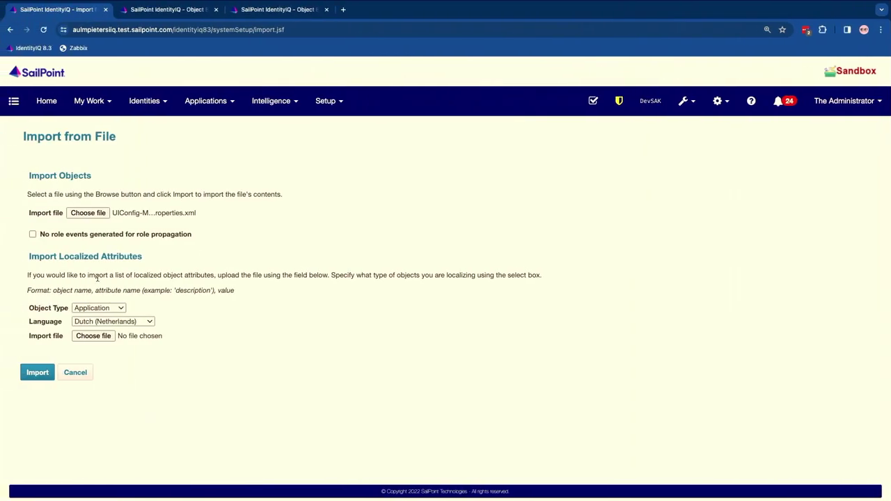
click(43, 373)
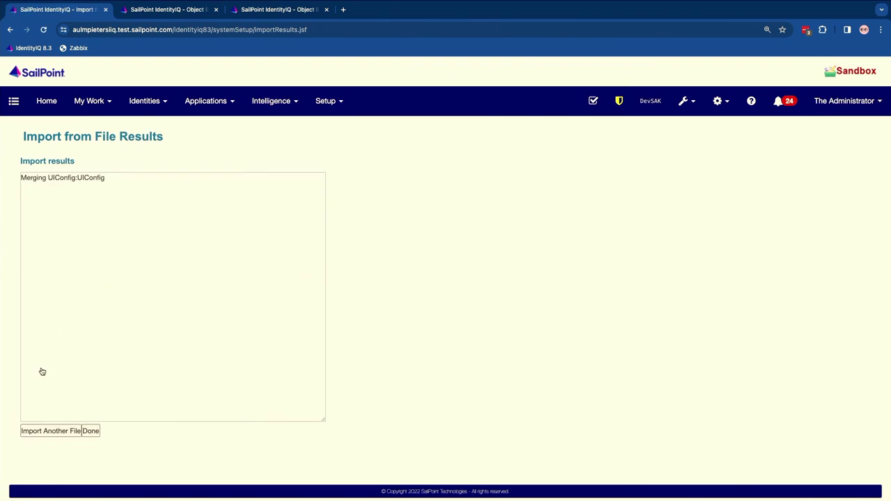
- In the debug Object Browser, list the ManagedAttribute objects and filter them by the application name 389ds
click(274, 13)
double_click(71, 197)
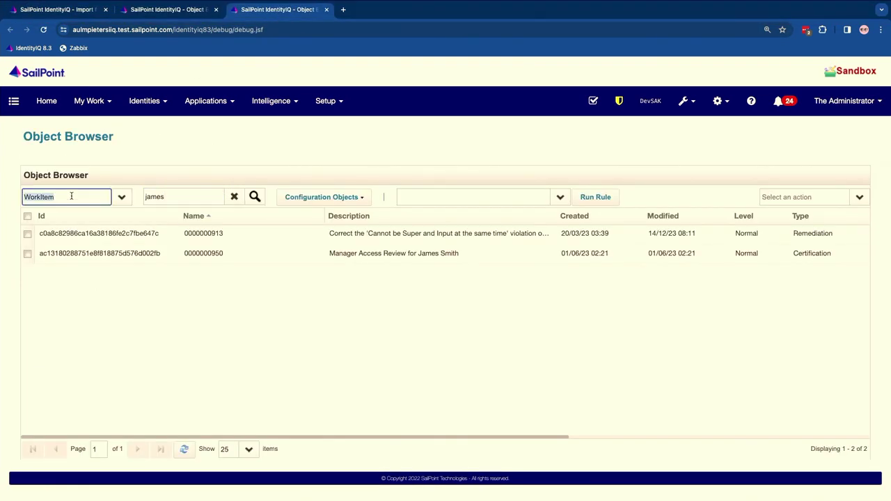
text(mana)
key(Tab)
key(BackSpace)
text(3)
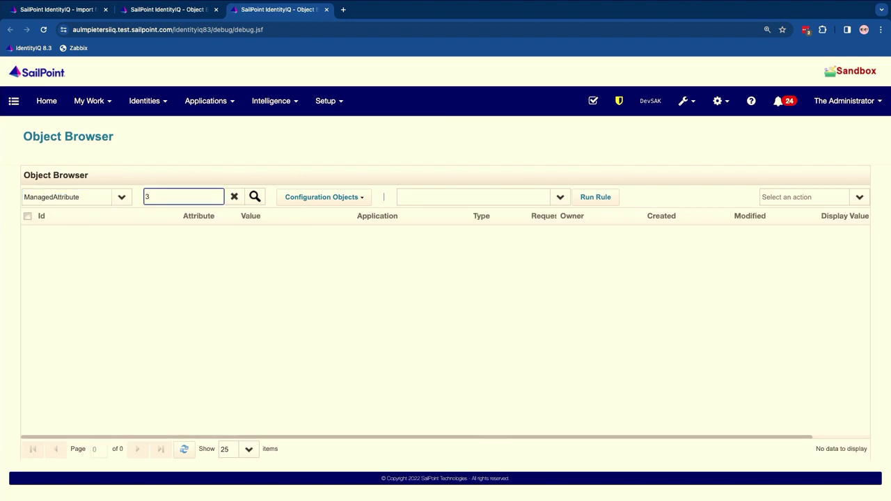
text(89ds)
key(Return)
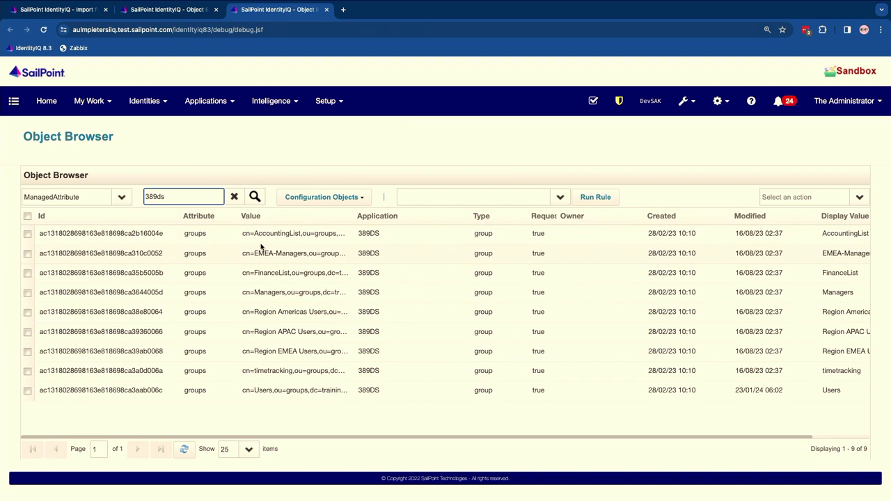
- Filter the ManagedAttribute list by group and look through the matching entries
double_click(194, 196)
text(group)
key(Return)
scroll(446, 273, down, 5)
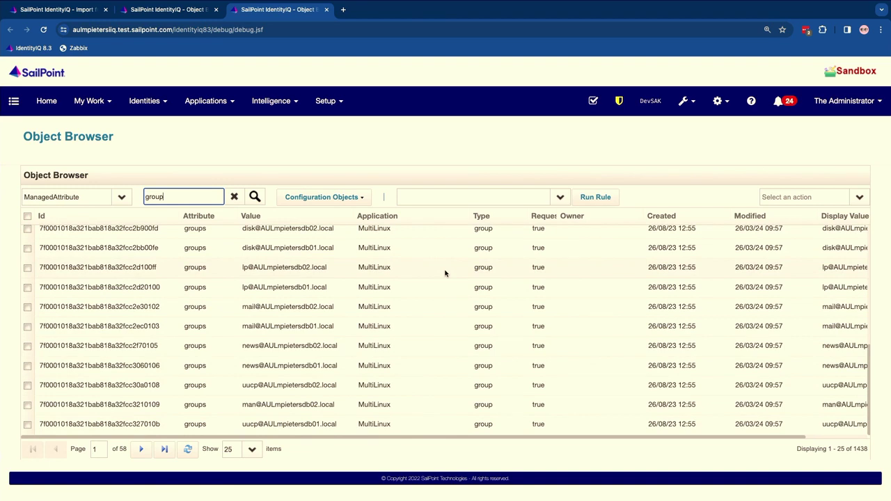
- Filter the ManagedAttribute list by the value prefix lp@
double_click(189, 195)
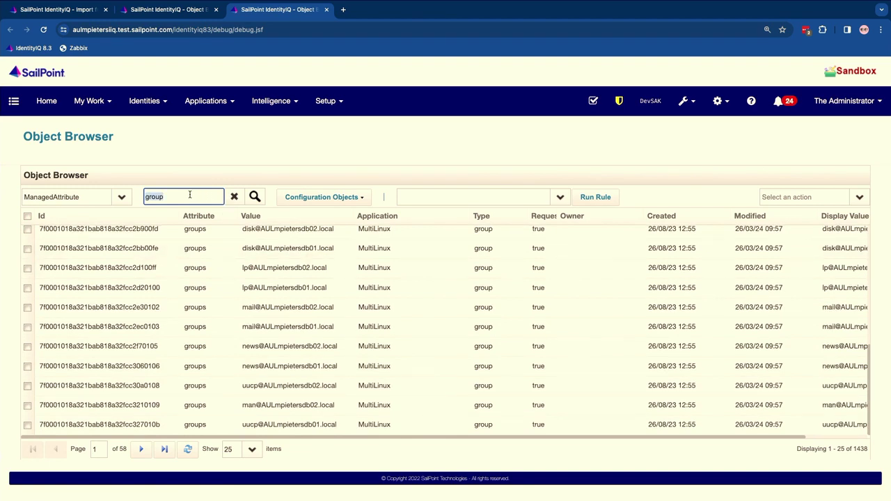
key(BackSpace)
text(lp@)
key(Return)
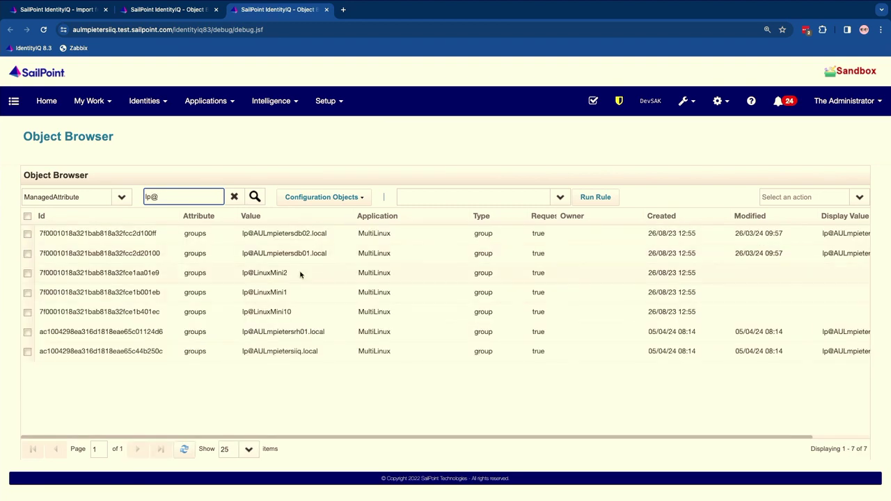